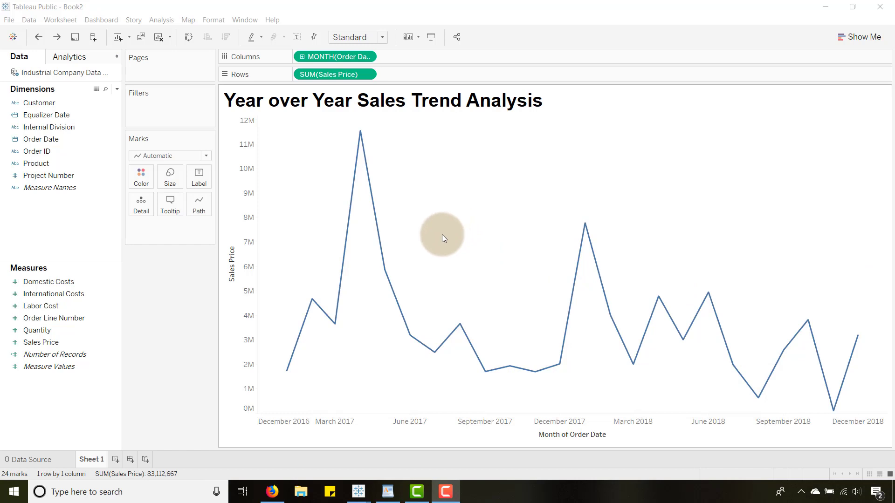
# - Colour the sales line by YEAR(Order Date), giving separate 2017 and 2018 lines
pyautogui.moveTo(286, 373)
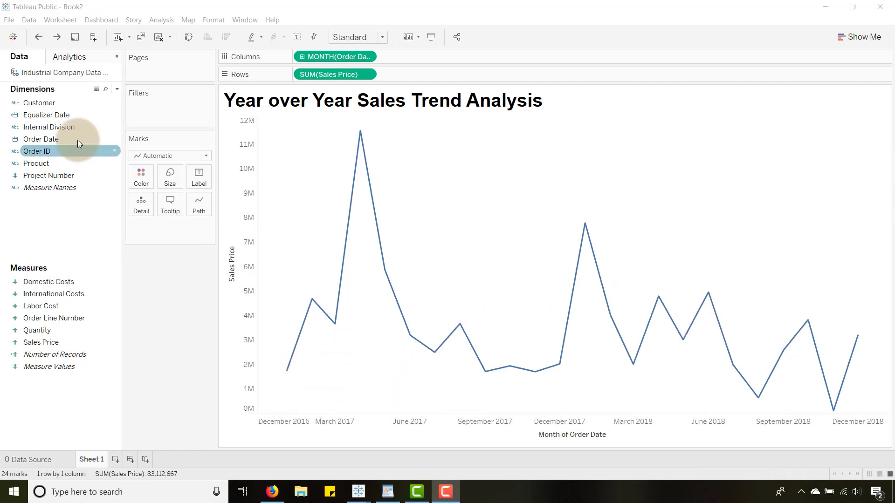
pyautogui.moveTo(44, 139); pyautogui.dragTo(140, 175)
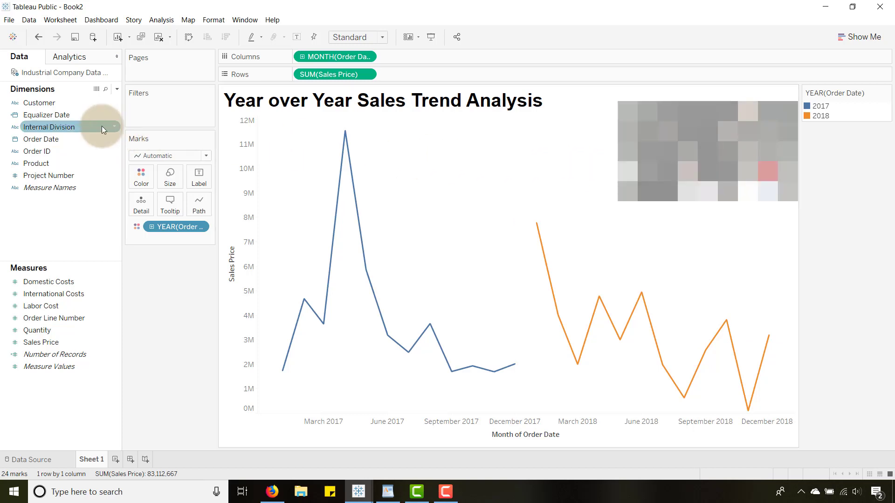
pyautogui.click(49, 117)
pyautogui.rightClick(49, 115)
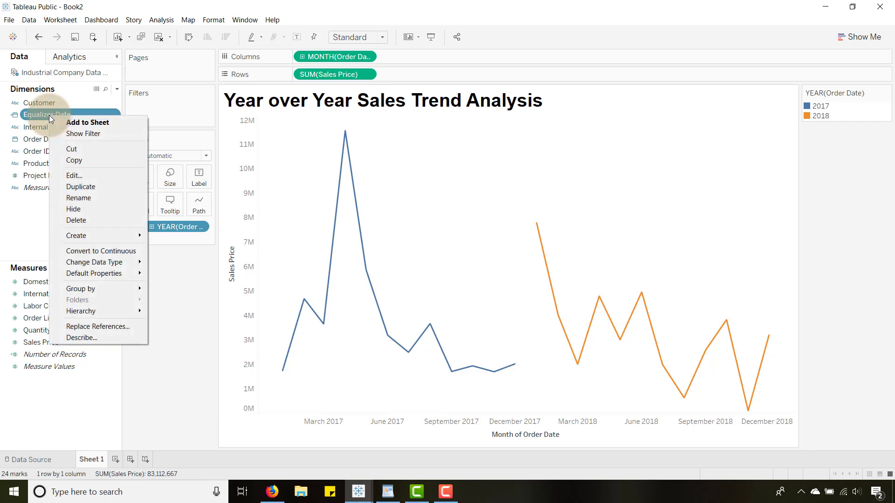
pyautogui.click(72, 175)
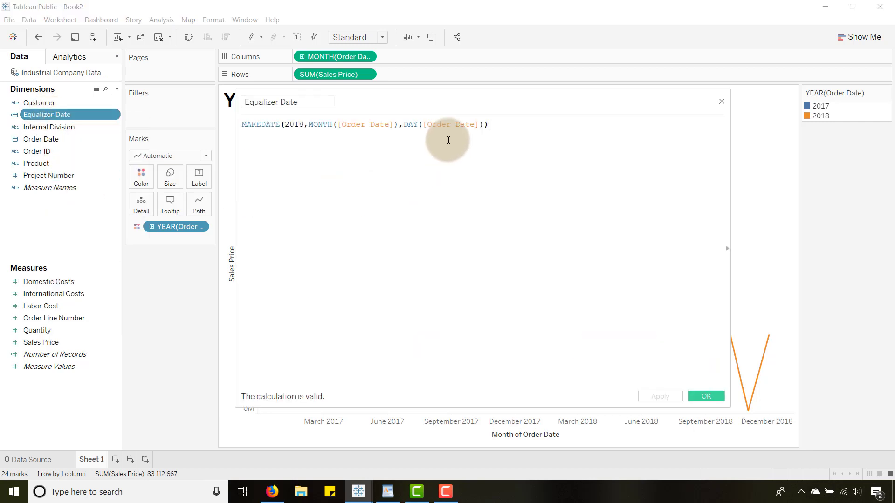
pyautogui.moveTo(455, 101); pyautogui.dragTo(494, 118)
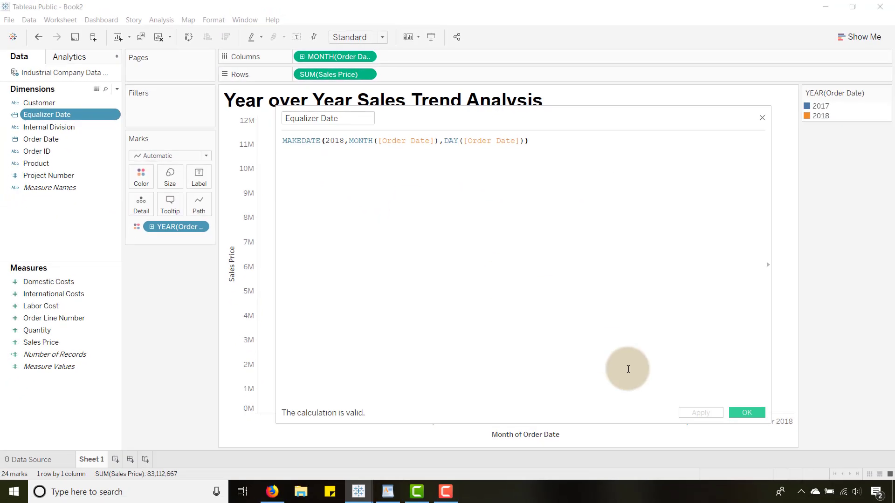
pyautogui.click(742, 412)
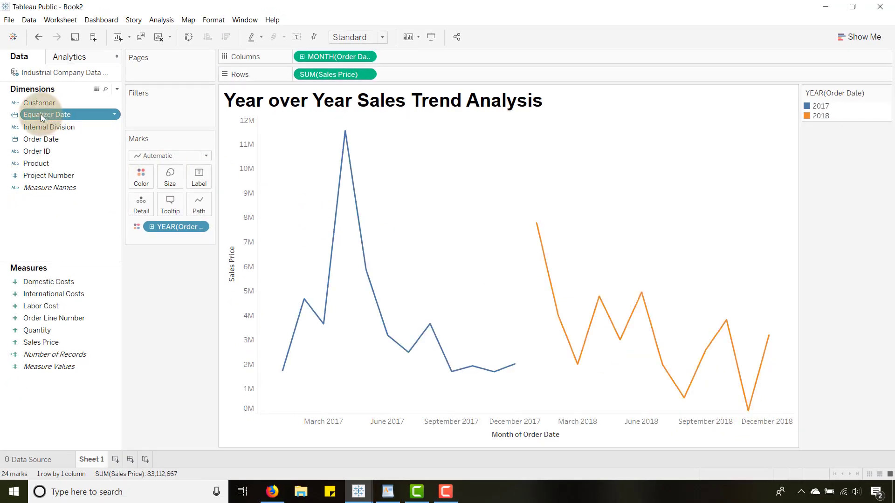
# - Put Equalizer Date on Columns as continuous Month, overlaying 2017 and 2018 across January–December
pyautogui.moveTo(40, 114); pyautogui.dragTo(168, 292)
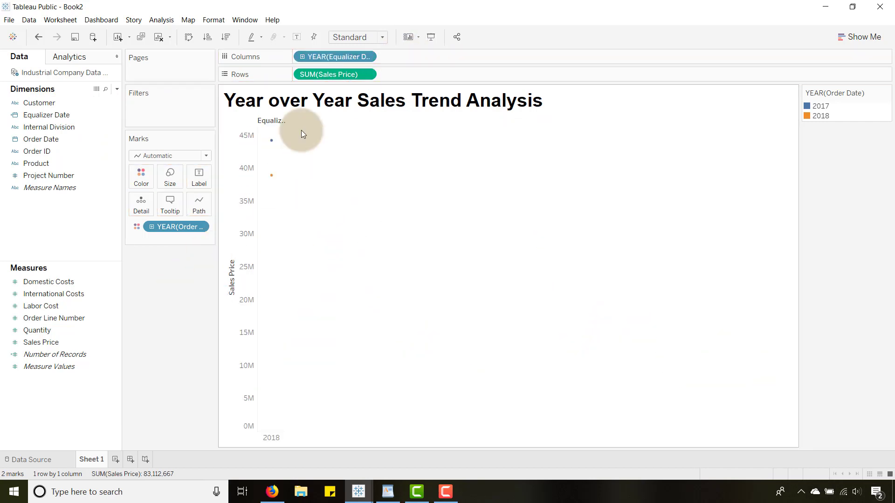
pyautogui.click(368, 57)
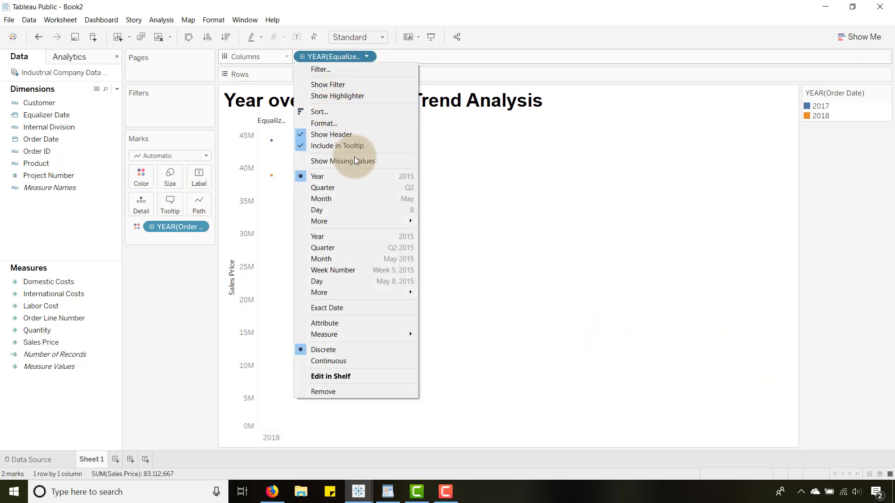
pyautogui.click(337, 260)
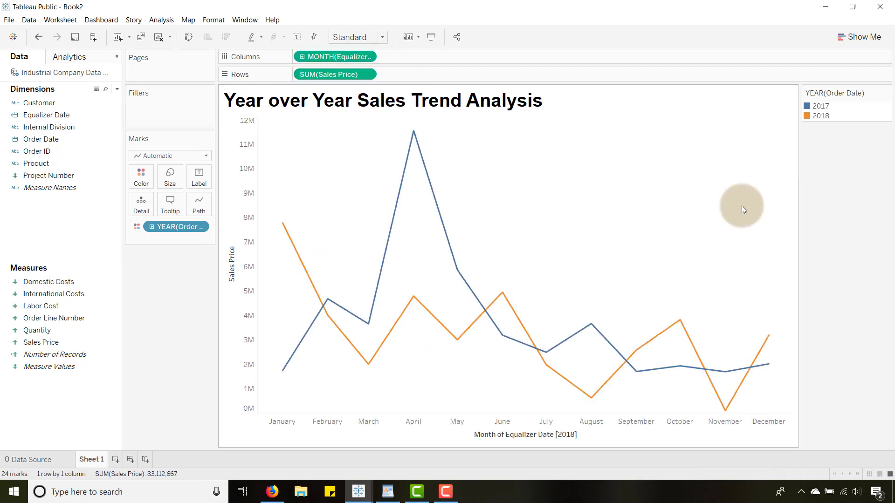
# - Edit the YEAR(Order Date) legend colours: 2017 grey and 2018 red
pyautogui.click(886, 93)
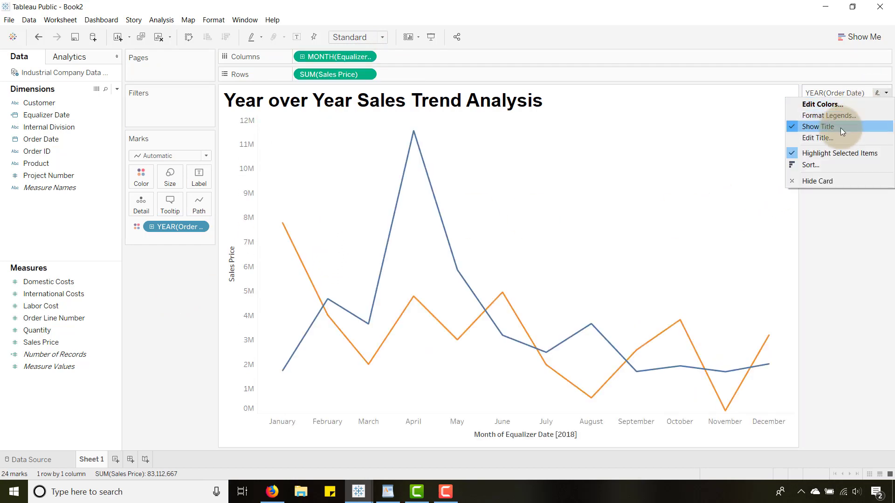
pyautogui.click(817, 105)
pyautogui.click(353, 178)
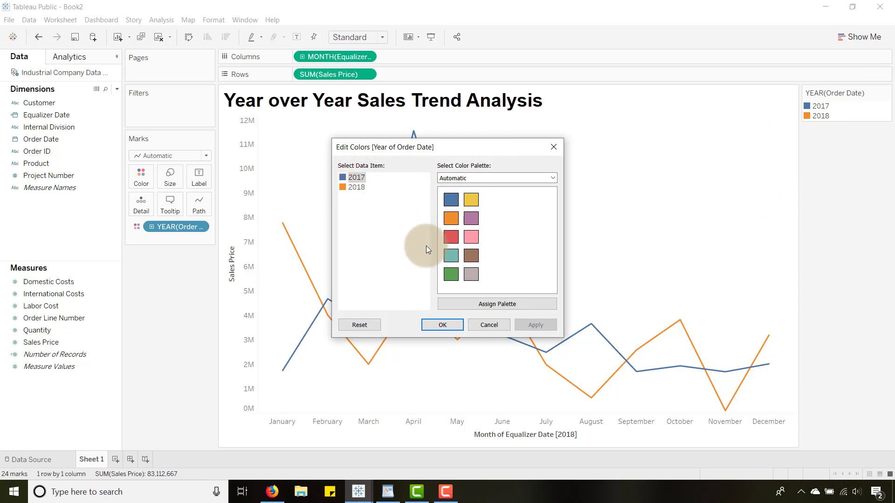
pyautogui.click(470, 275)
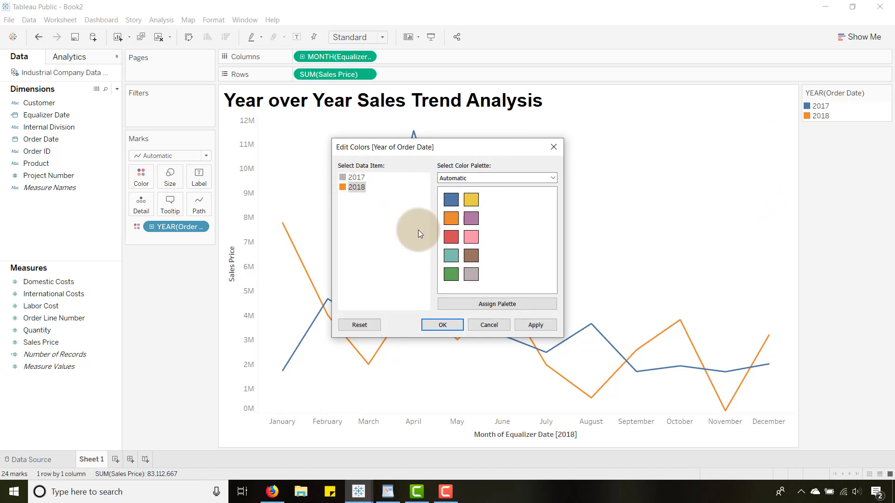
pyautogui.click(451, 238)
pyautogui.click(536, 325)
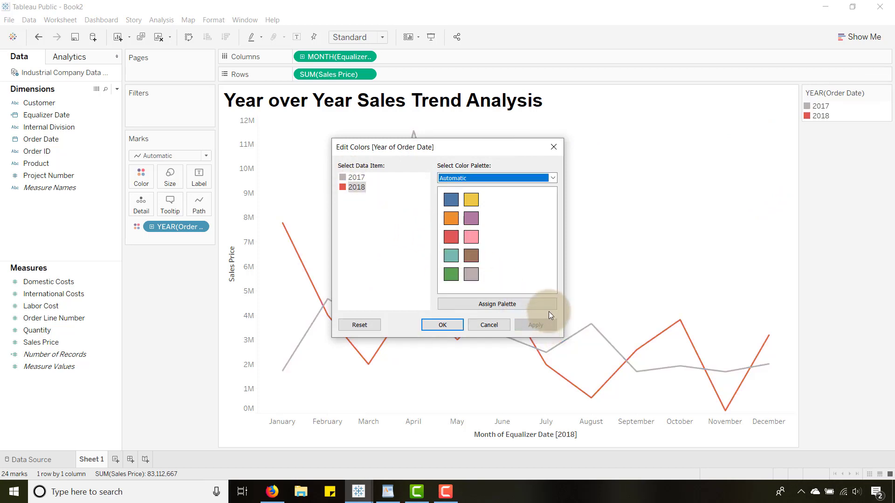
pyautogui.click(442, 325)
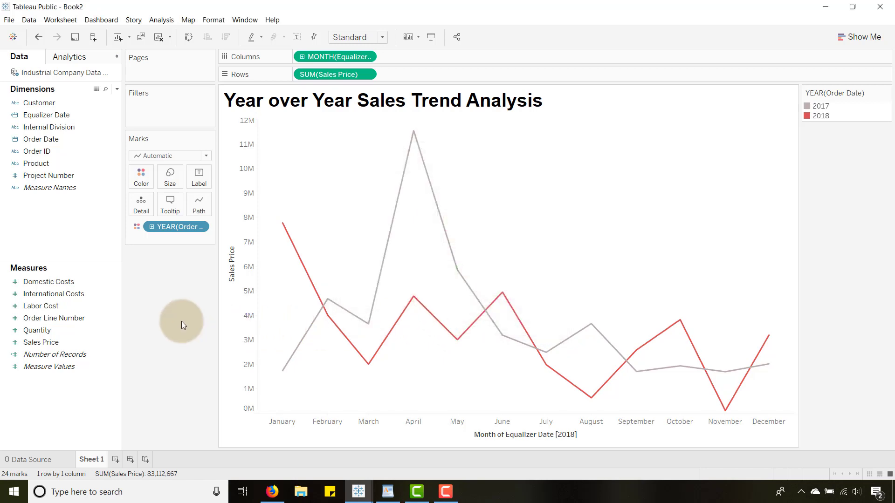
pyautogui.moveTo(293, 364)
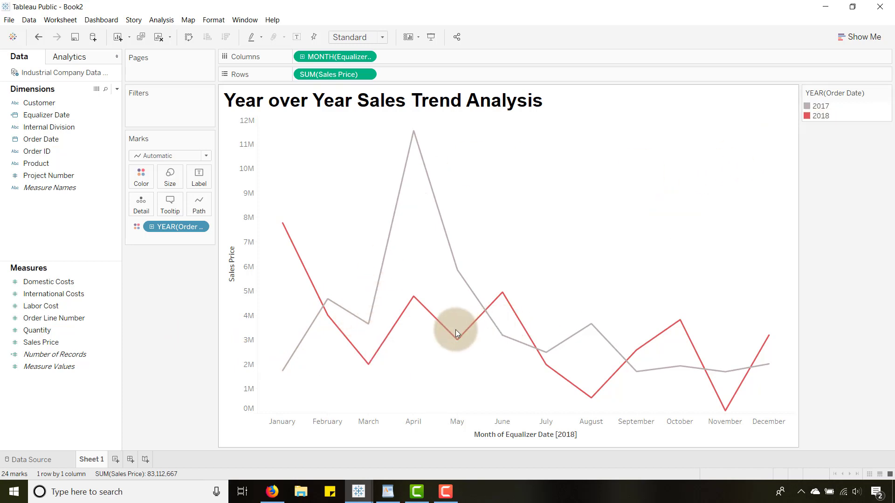
pyautogui.moveTo(455, 339)
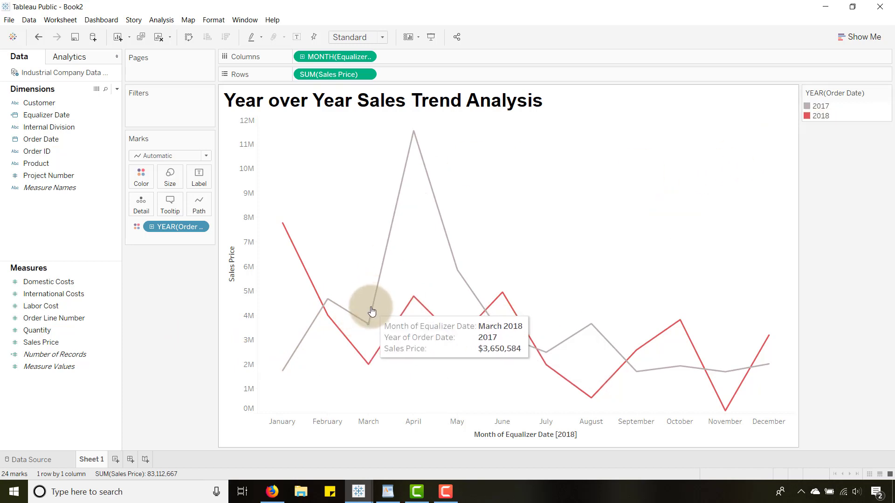
pyautogui.moveTo(401, 179)
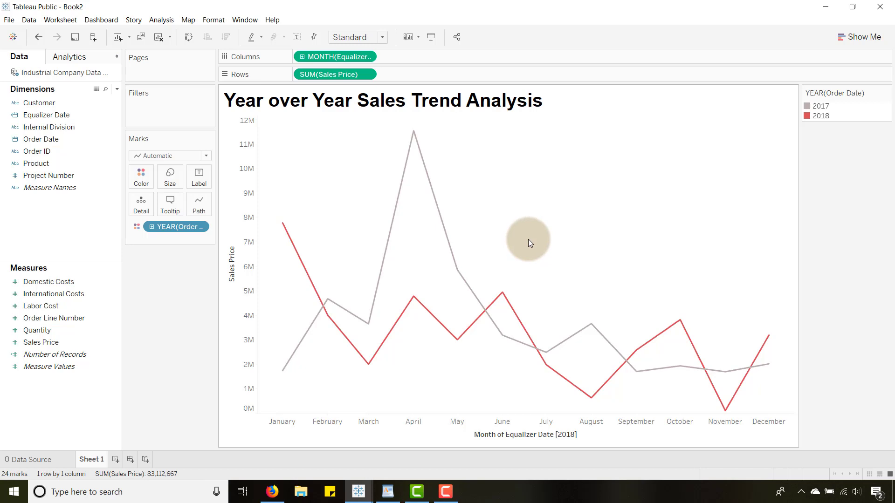
# - Create a new String parameter named 'Date Granularity Param'
pyautogui.click(117, 89)
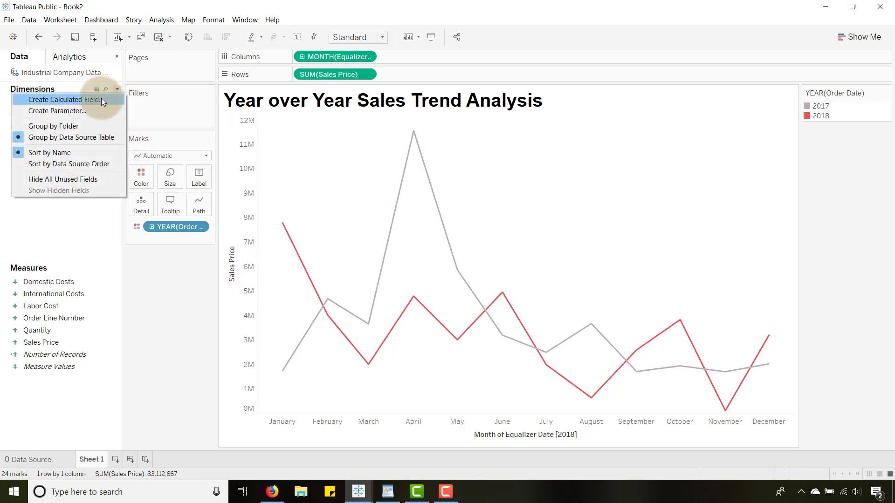
pyautogui.click(86, 111)
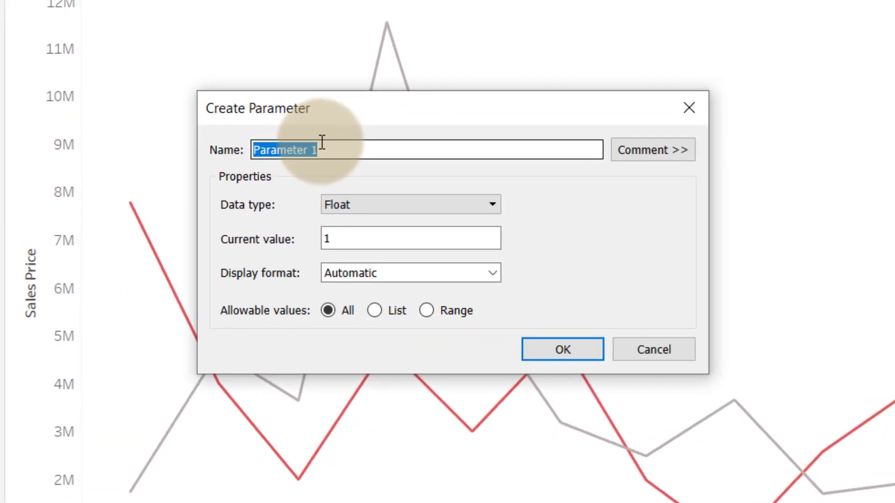
pyautogui.write('Data')
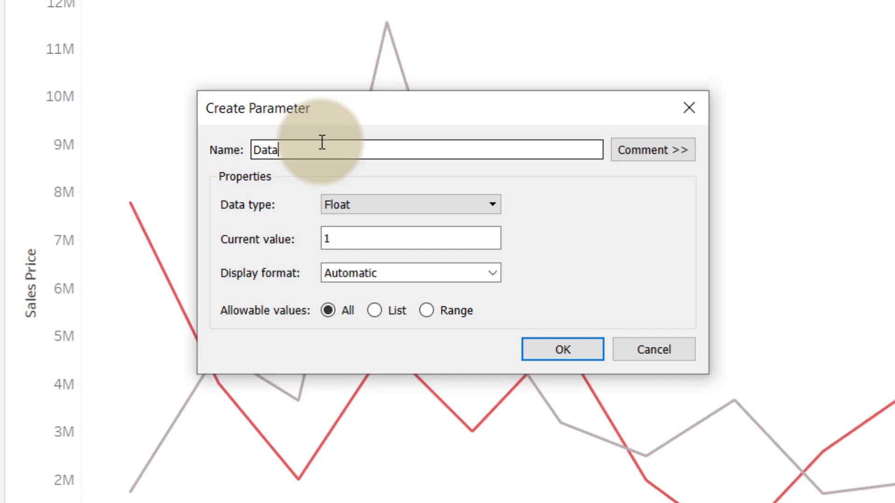
pyautogui.write('s')
pyautogui.press('BackSpace')
pyautogui.press('BackSpace')
pyautogui.write('e Granularity Param')
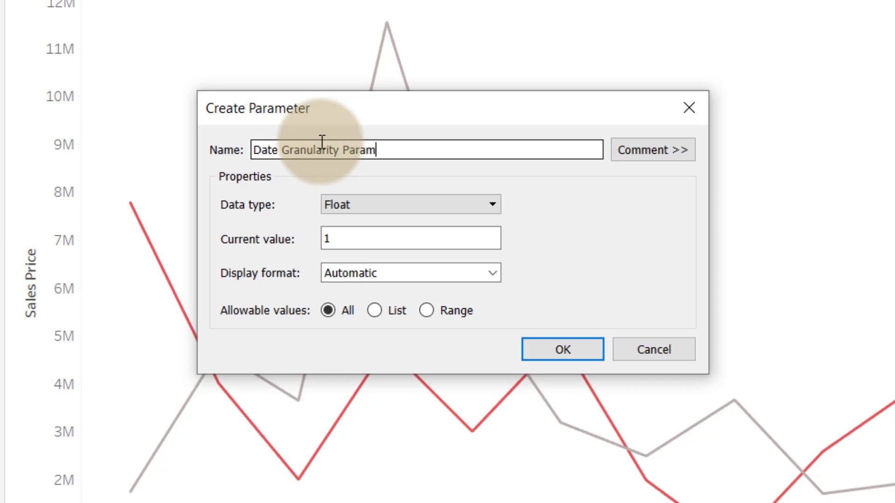
pyautogui.click(418, 205)
pyautogui.click(360, 253)
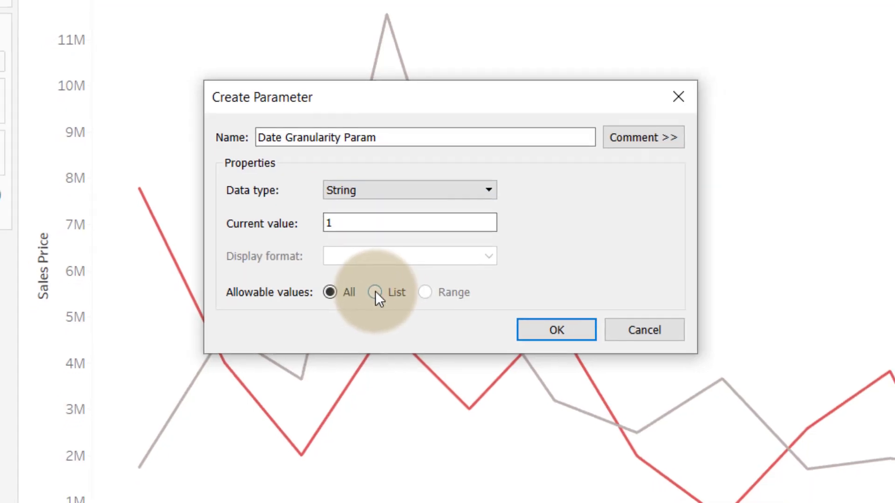
# - Restrict the parameter to a list of day, week, month, quarter and year, then confirm
pyautogui.click(376, 292)
pyautogui.click(268, 304)
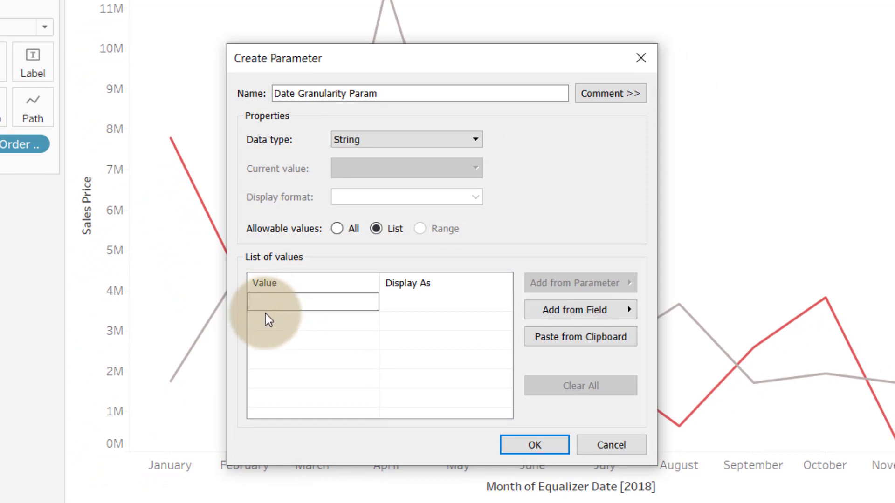
pyautogui.write('day')
pyautogui.press('Return')
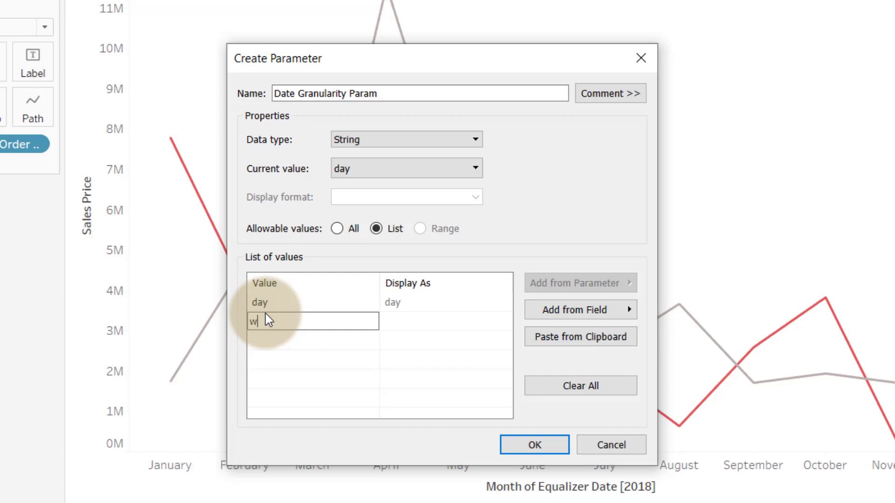
pyautogui.press('Return')
pyautogui.write('month')
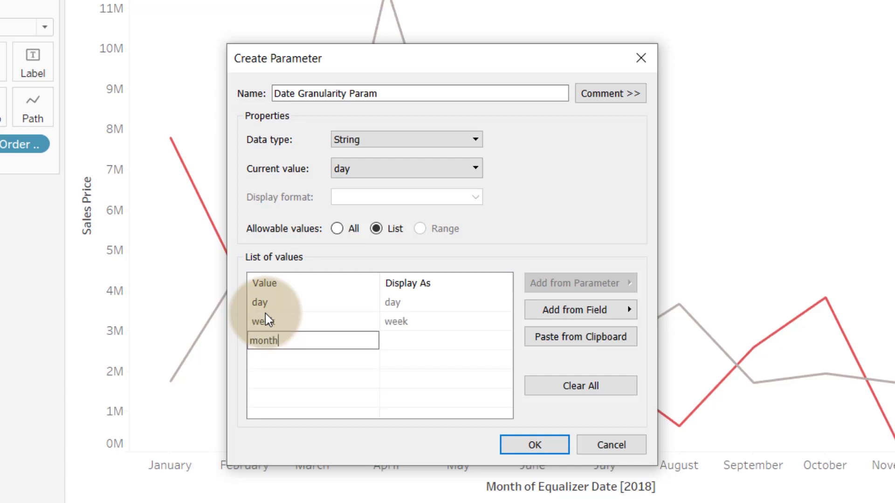
pyautogui.press('Return')
pyautogui.write('quarrter')
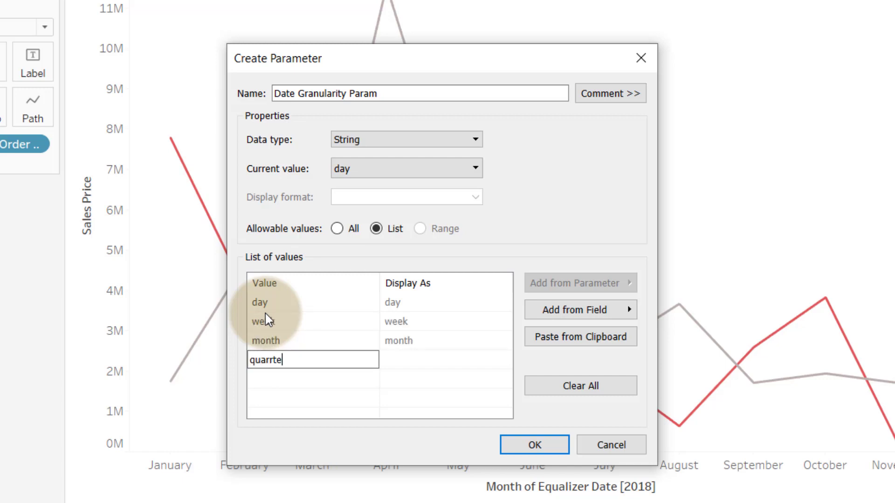
pyautogui.press('BackSpace')
pyautogui.press('BackSpace')
pyautogui.press('BackSpace')
pyautogui.press('BackSpace')
pyautogui.press('BackSpace')
pyautogui.write('ter')
pyautogui.press('Return')
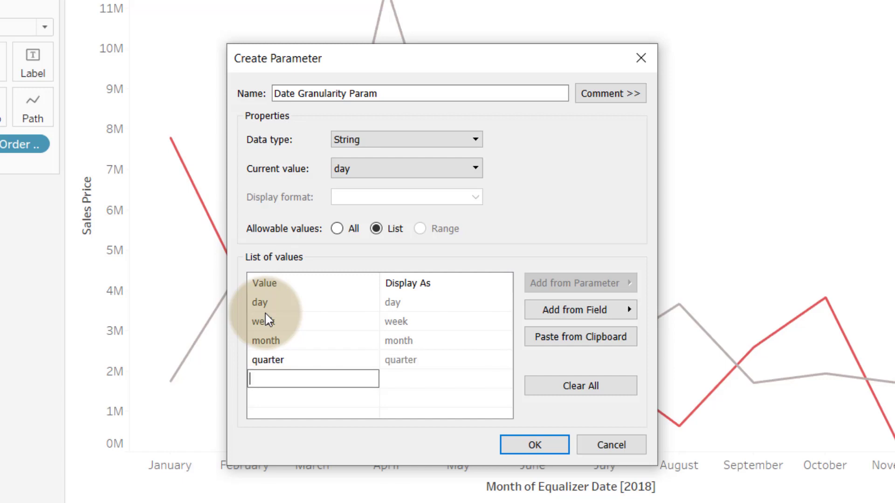
pyautogui.write('year')
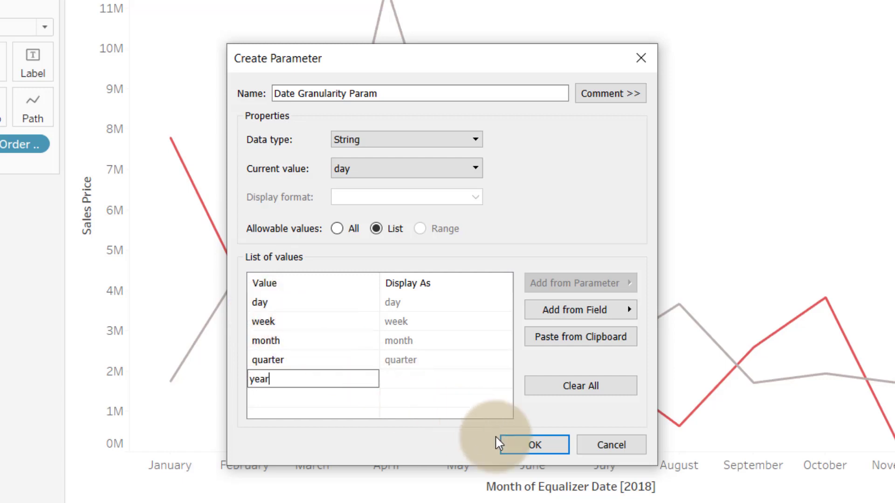
pyautogui.click(524, 444)
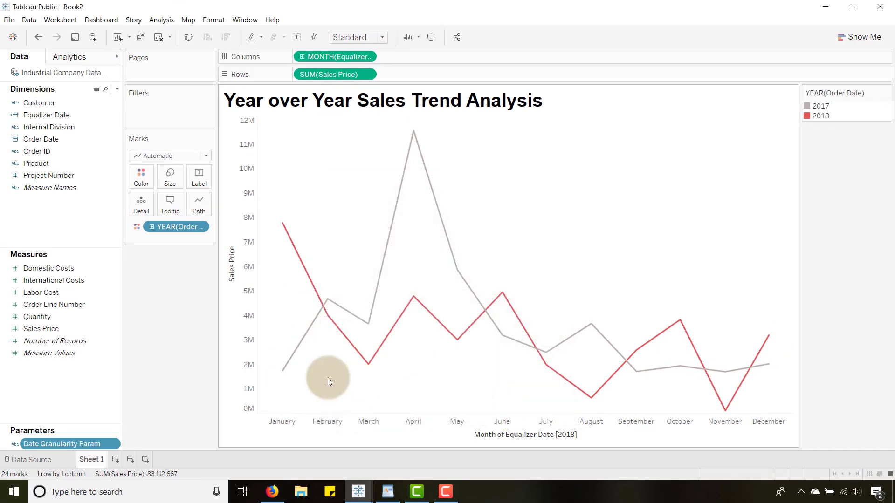
# - Show the Date Granularity Param control as a Single Value List, set to day
pyautogui.hotkey('alt', 'Tab')
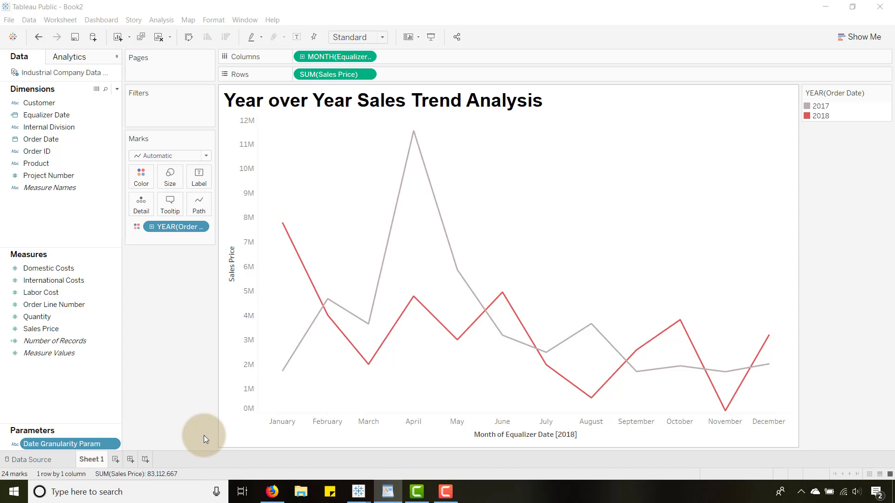
pyautogui.click(96, 444)
pyautogui.rightClick(97, 445)
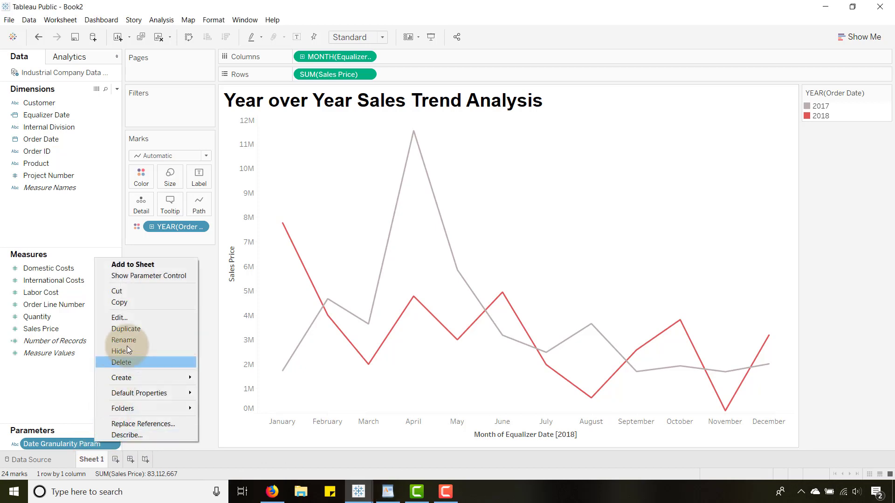
pyautogui.click(143, 276)
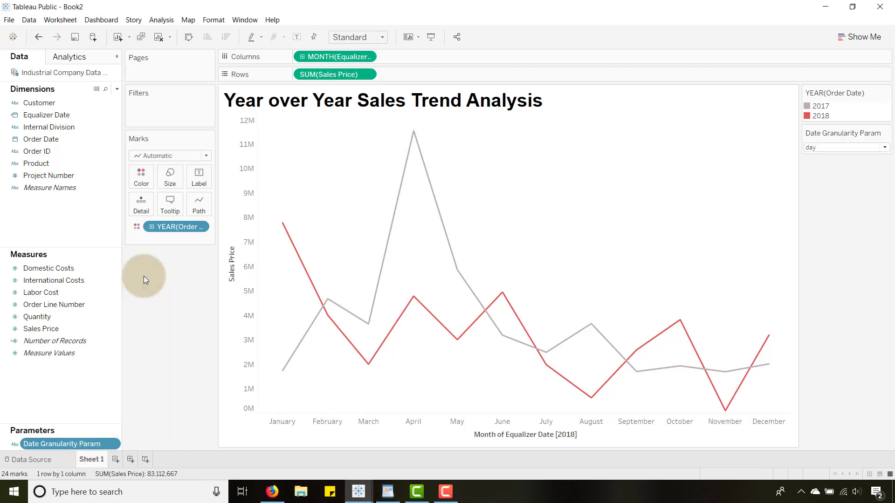
pyautogui.click(886, 133)
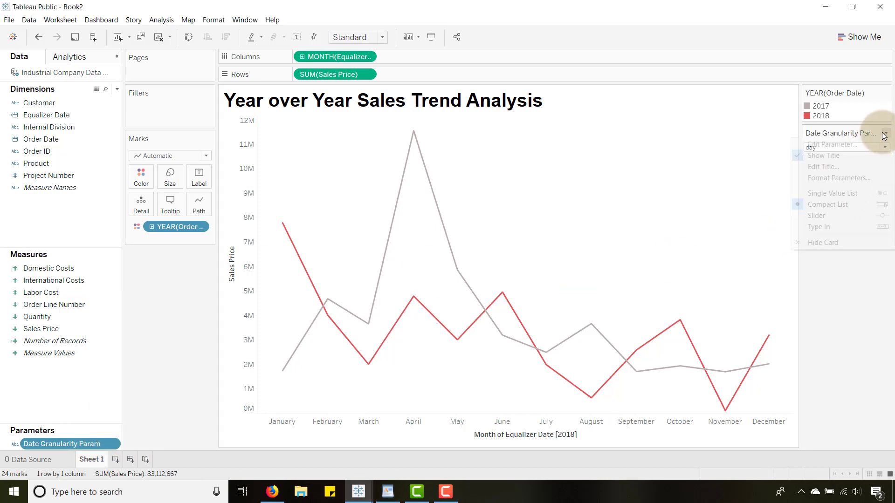
pyautogui.click(825, 193)
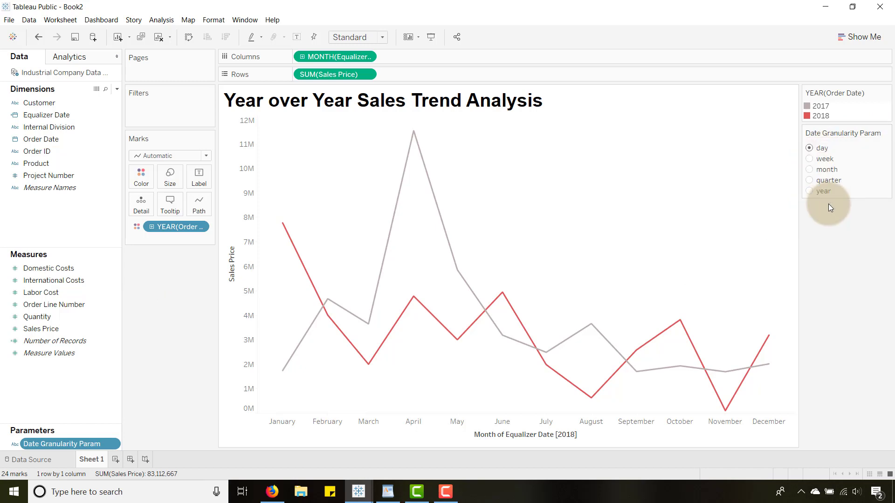
pyautogui.click(809, 169)
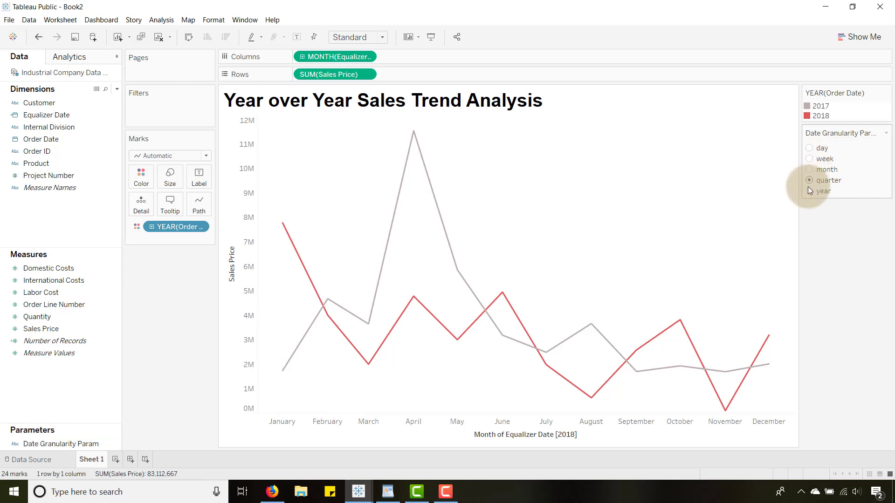
pyautogui.click(810, 148)
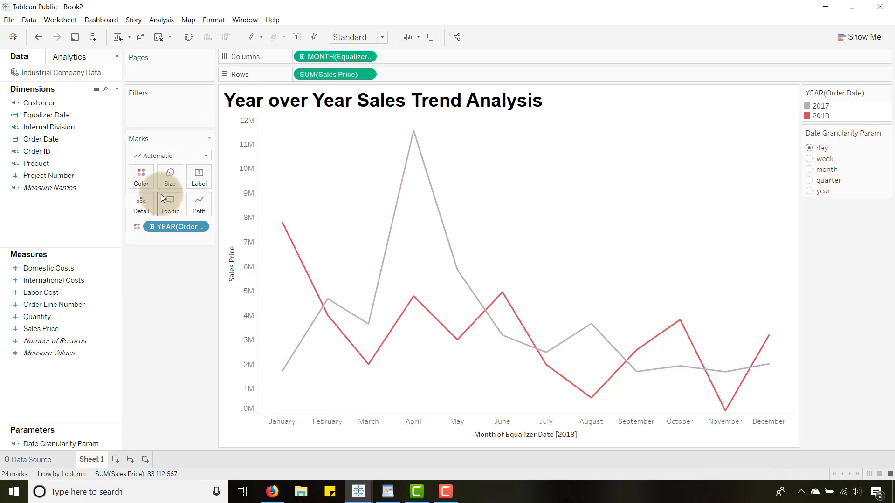
# - Start a new calculated field named 'Date Granularity Calc'
pyautogui.click(116, 89)
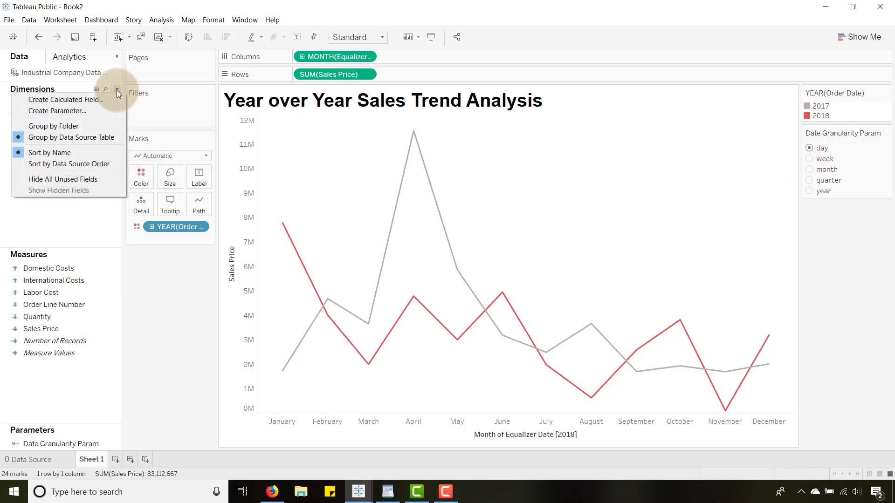
pyautogui.click(93, 99)
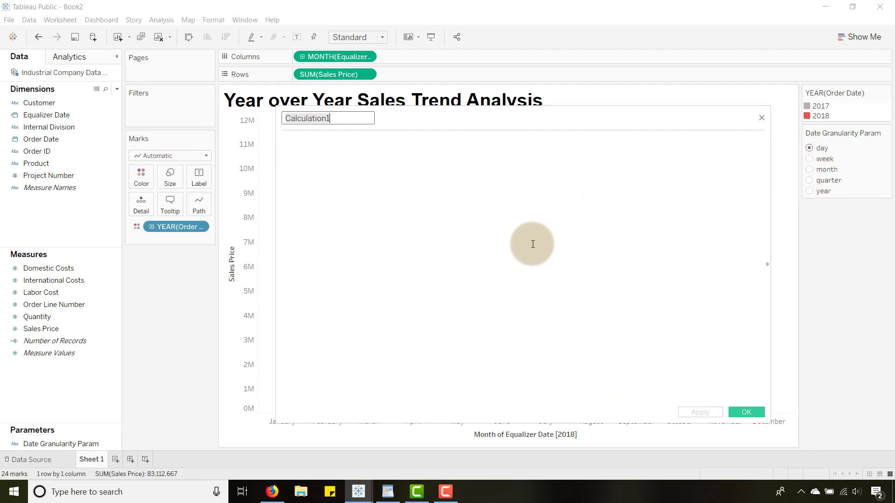
pyautogui.click(401, 179)
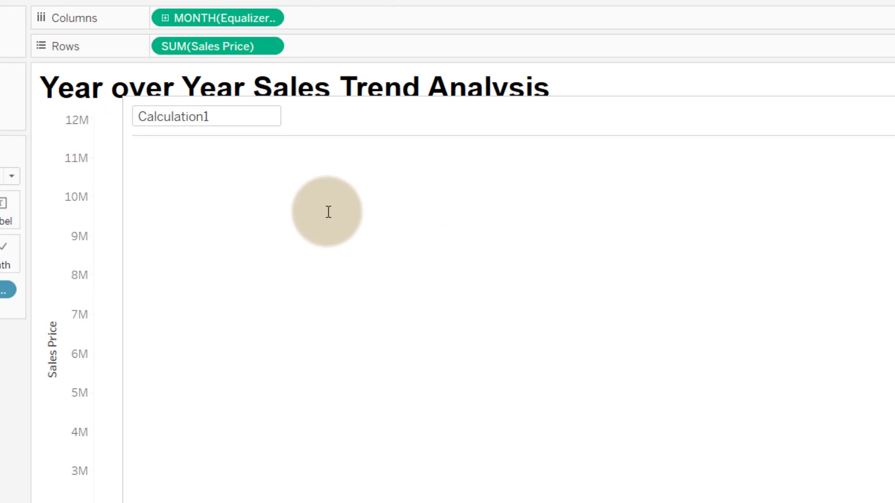
pyautogui.moveTo(230, 117); pyautogui.dragTo(126, 116)
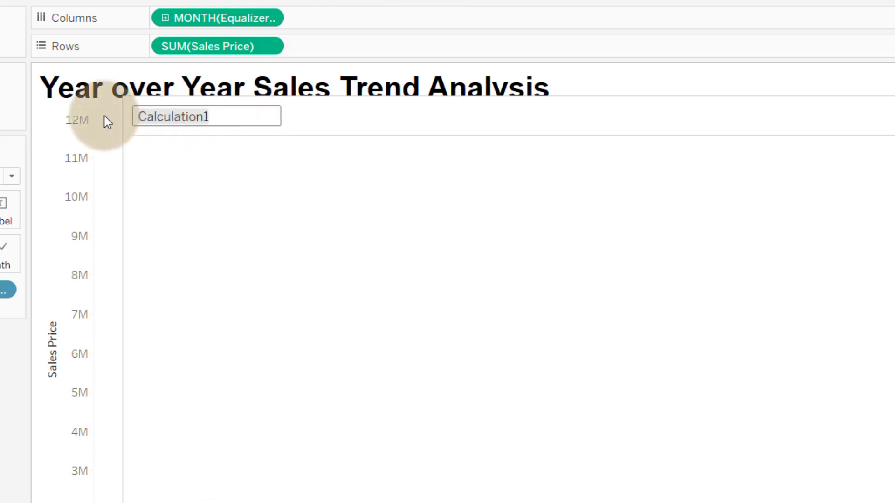
pyautogui.write('Date Gran')
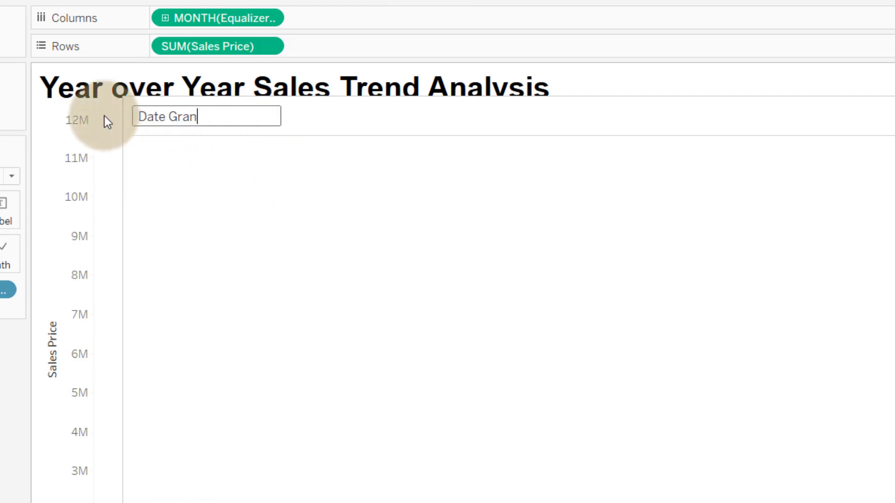
pyautogui.write('ularity Calc')
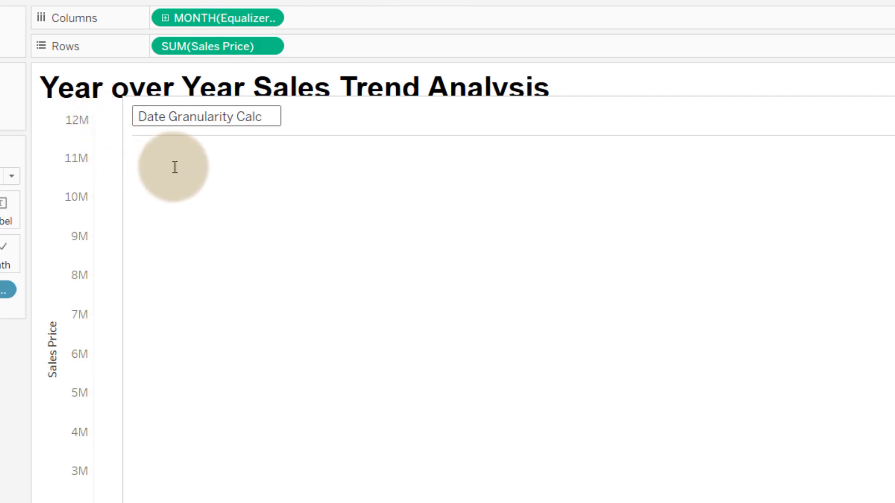
# - Enter the formula DATETRUNC([Date Granularity Param],[Equalizer Date])
pyautogui.click(175, 167)
pyautogui.write('DATE')
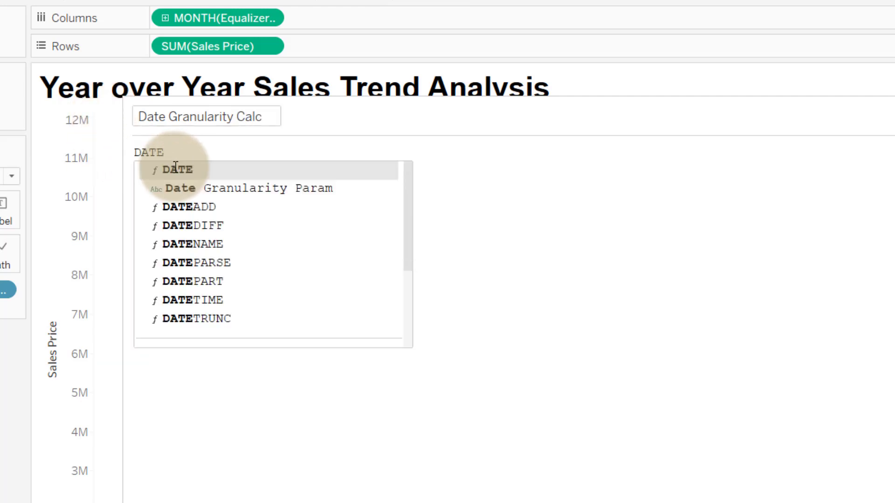
pyautogui.write('TRUNC(')
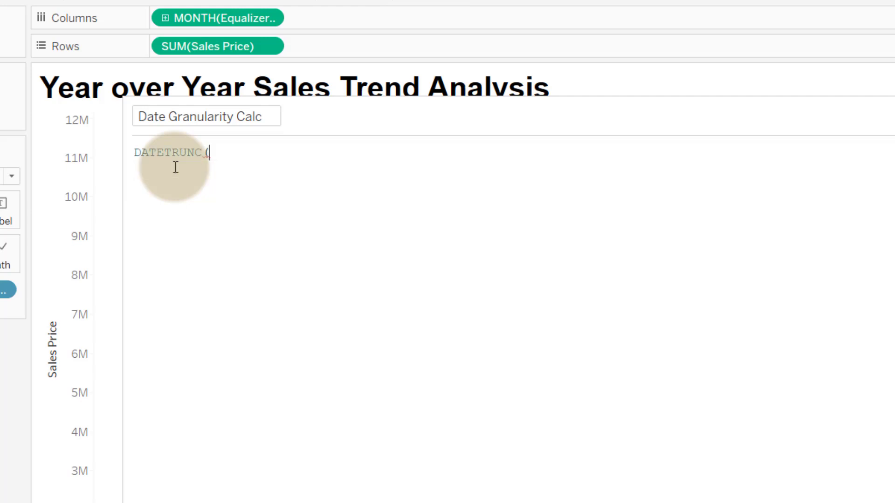
pyautogui.write('Da')
pyautogui.press('Down')
pyautogui.press('Return')
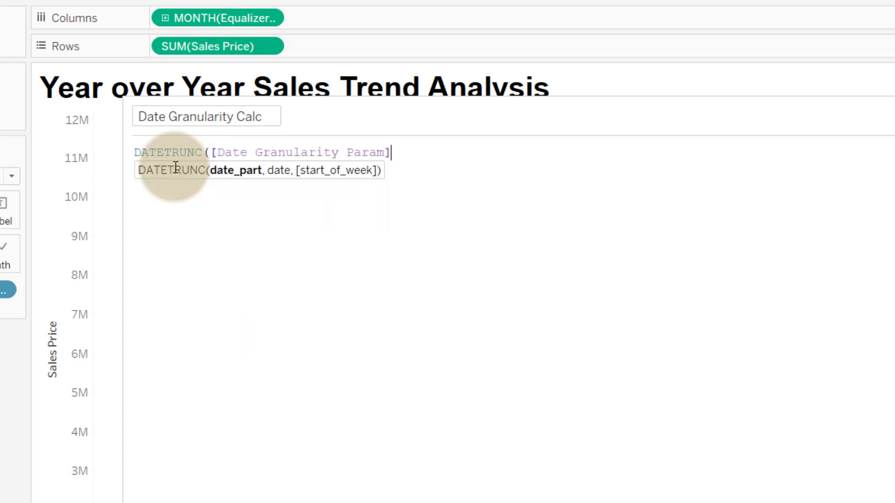
pyautogui.write(',')
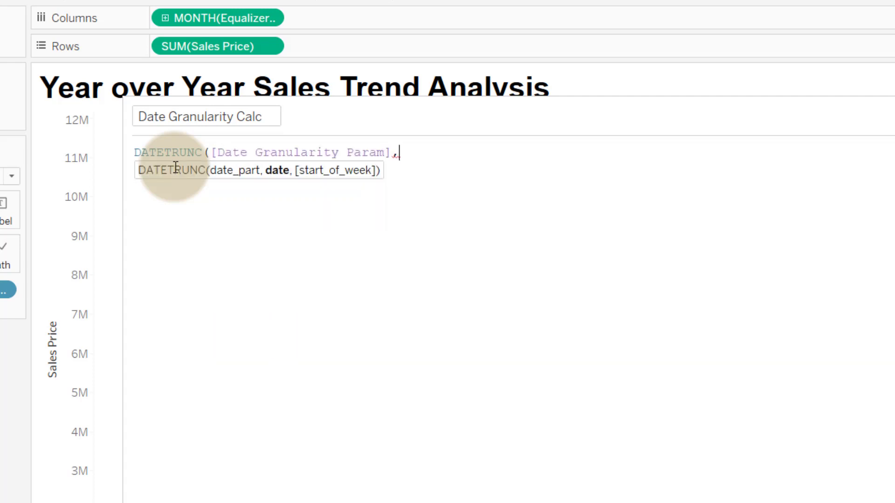
pyautogui.write('Eq')
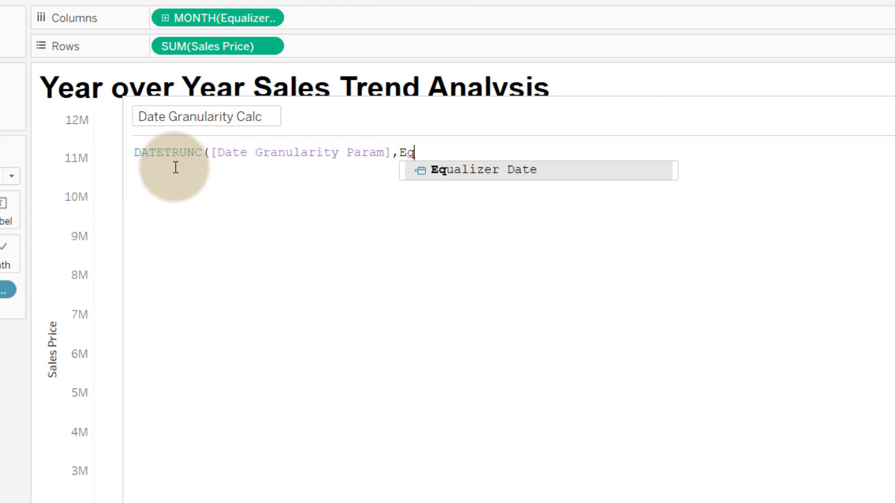
pyautogui.press('Return')
pyautogui.write(')')
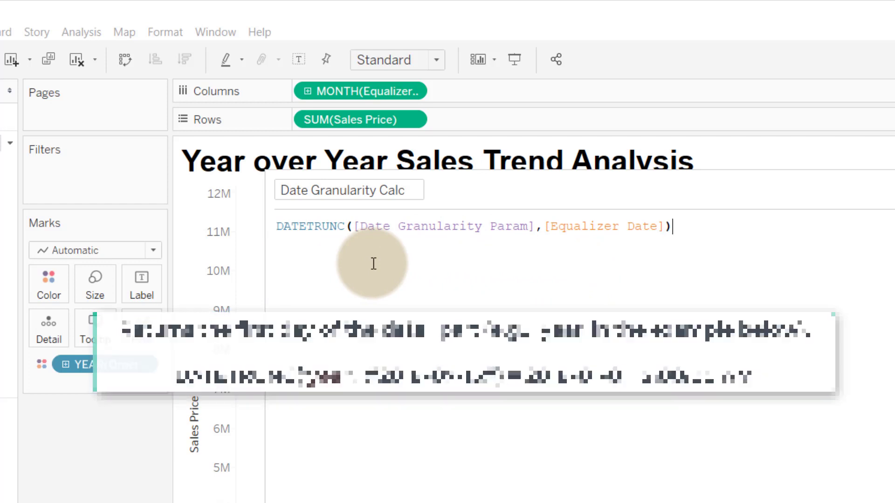
# - Check the DATETRUNC formula is valid and save Date Granularity Calc as a dimension
pyautogui.click(354, 226)
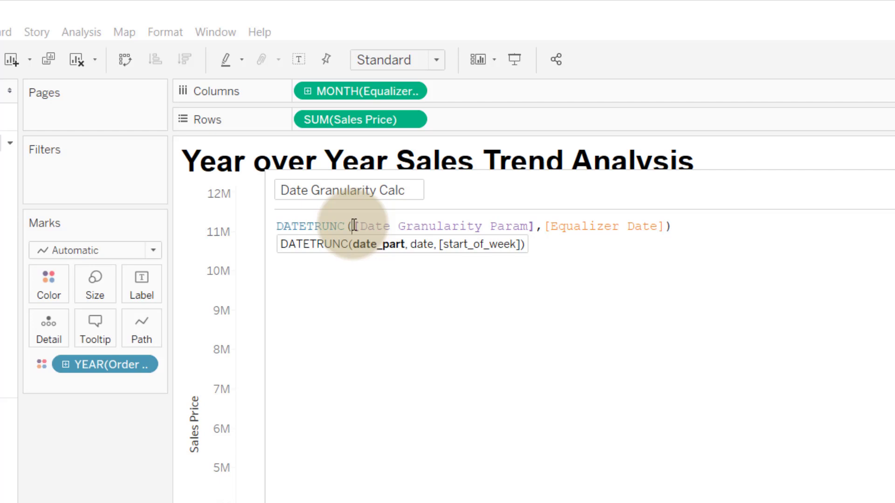
pyautogui.click(749, 242)
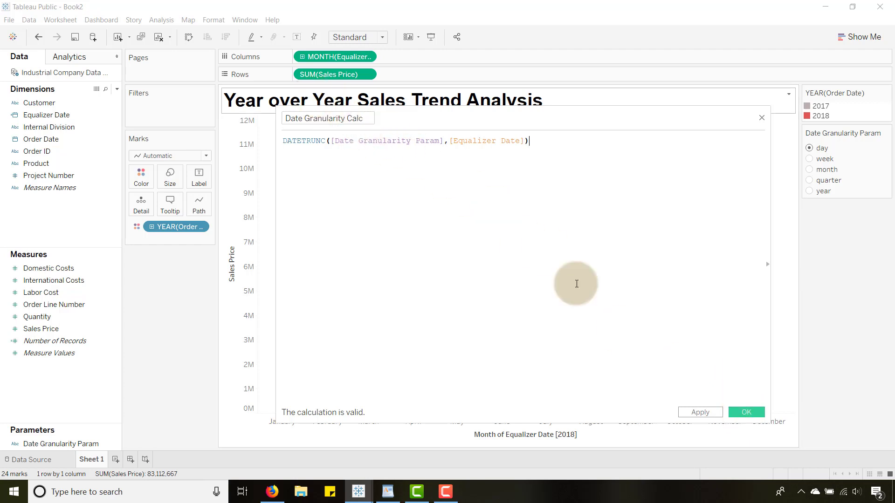
pyautogui.click(746, 412)
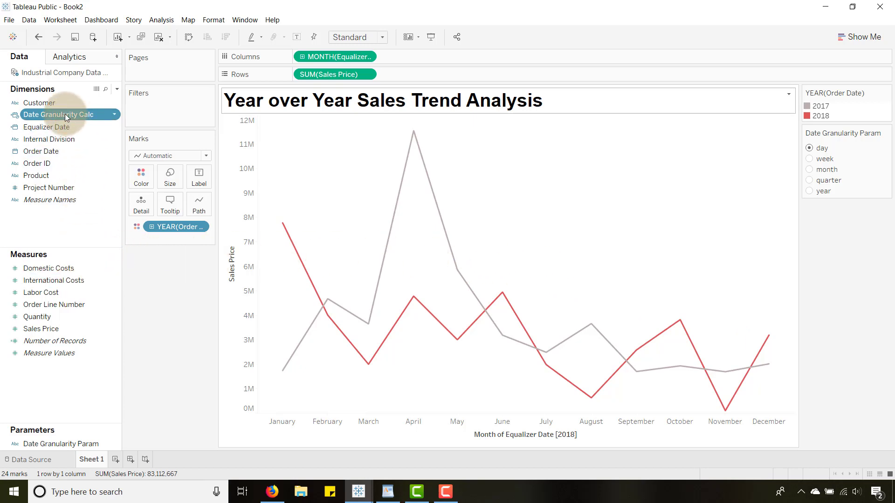
# - Put Date Granularity Calc on Columns as a continuous exact-date axis
pyautogui.moveTo(65, 114); pyautogui.dragTo(178, 280)
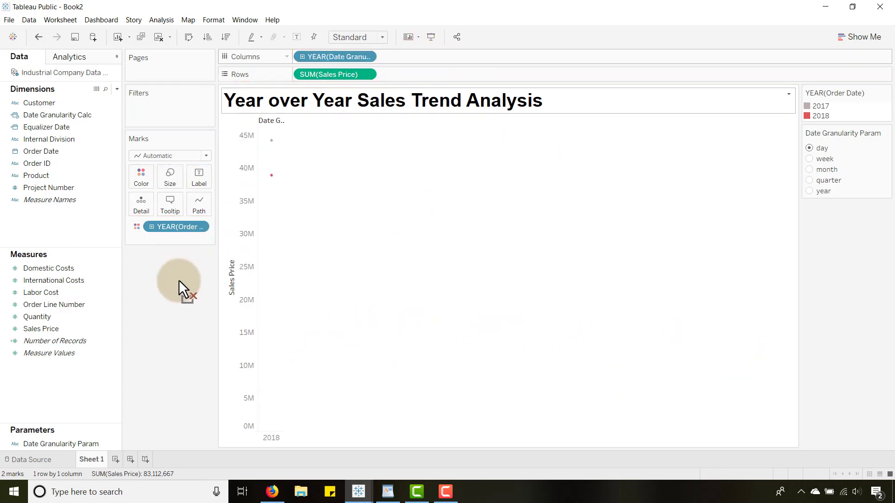
pyautogui.click(367, 57)
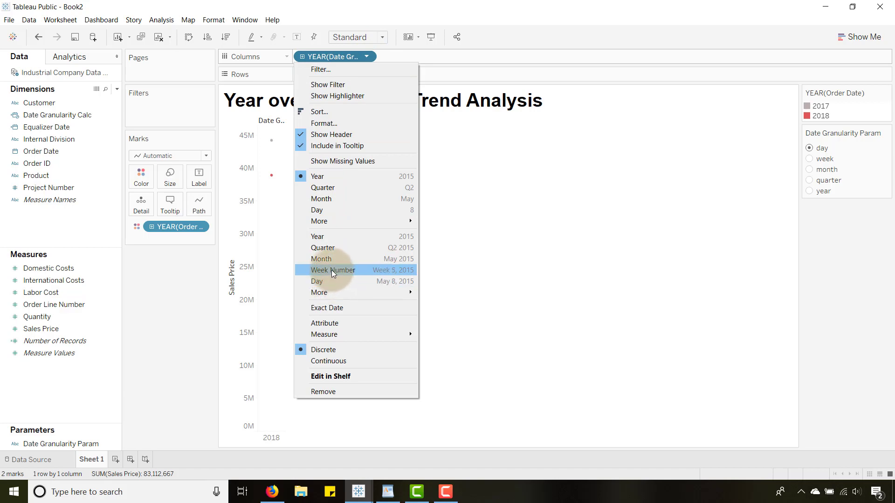
pyautogui.click(318, 307)
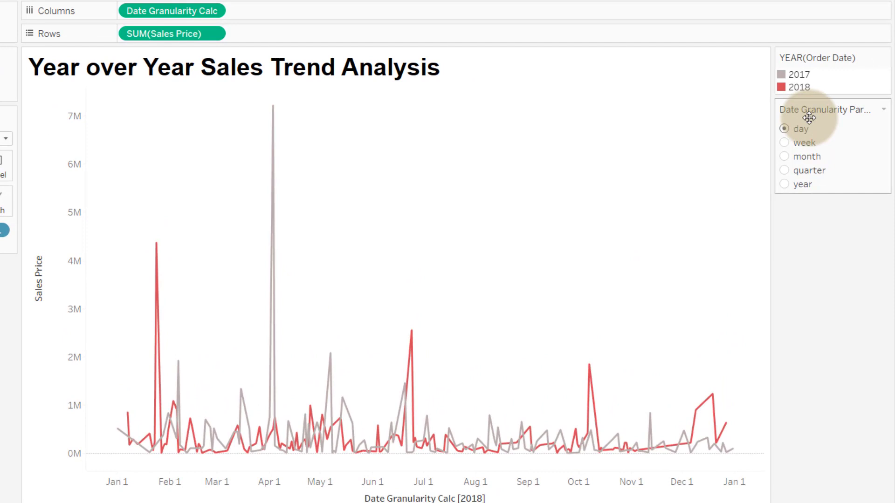
# - Cycle the granularity through week, month, quarter, year and day, ending on year
pyautogui.click(784, 142)
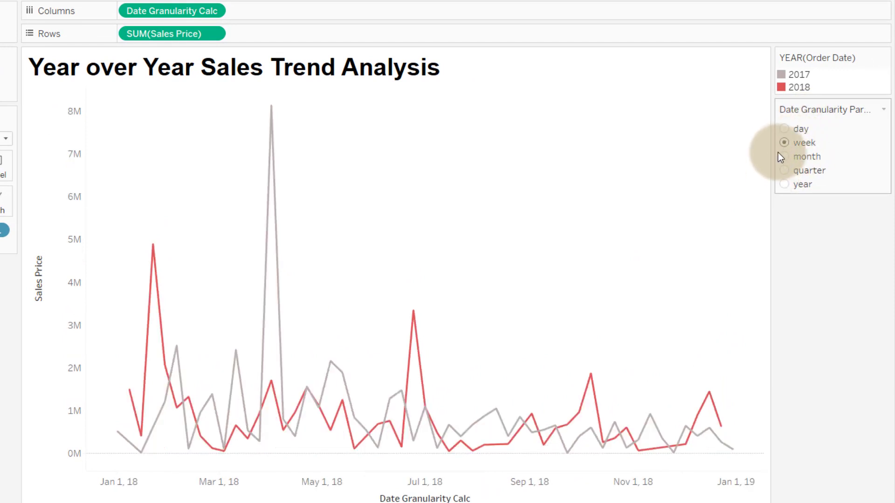
pyautogui.click(785, 157)
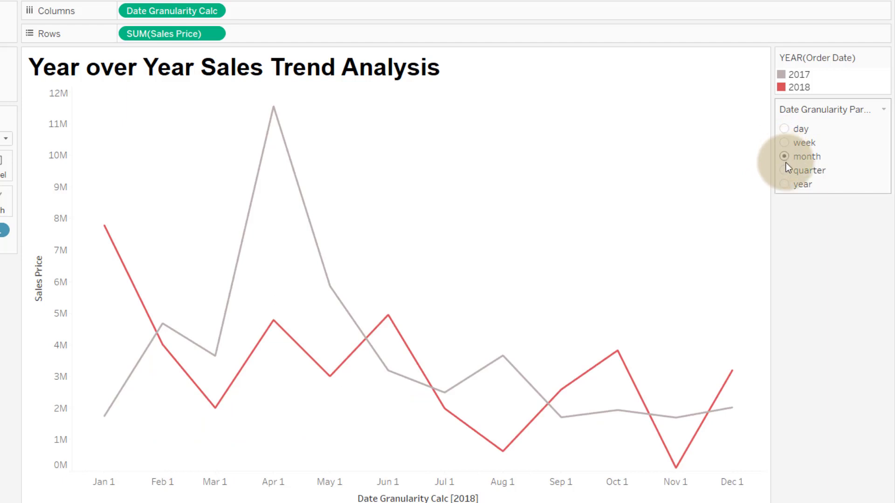
pyautogui.click(784, 171)
pyautogui.click(784, 185)
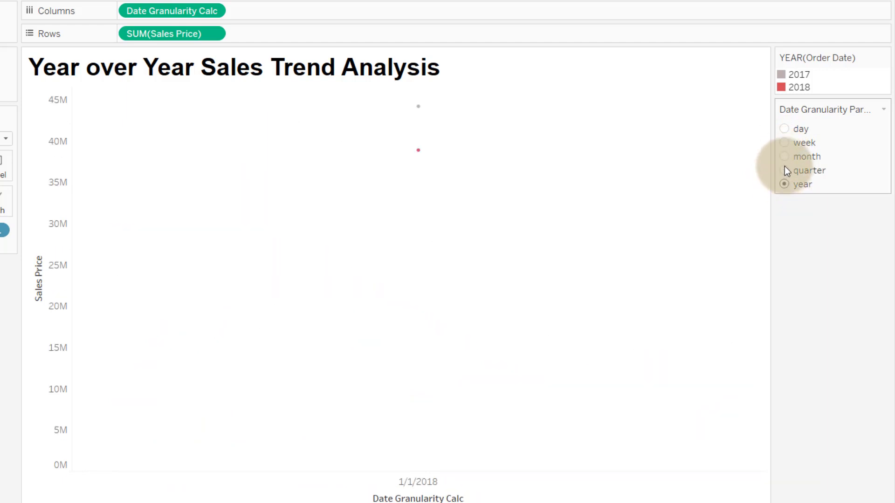
pyautogui.click(785, 128)
pyautogui.click(784, 185)
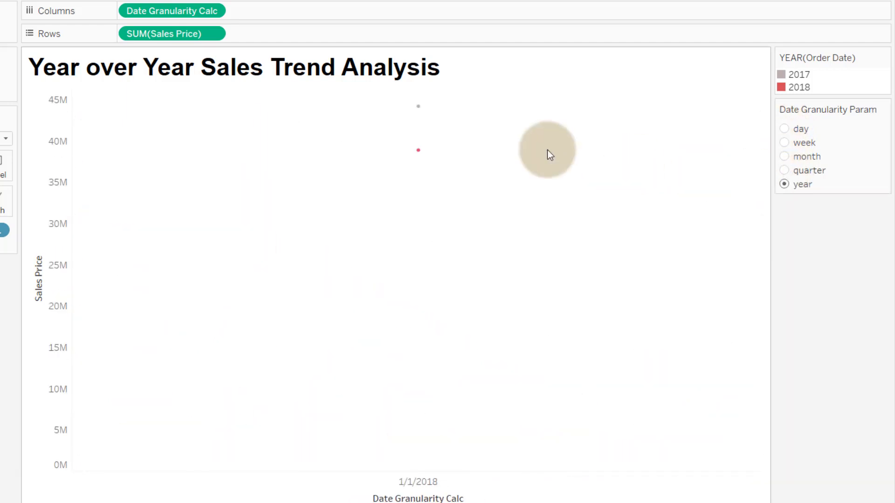
# - Label Sales Price on only the min and max marks, then switch granularity to day
pyautogui.moveTo(419, 156)
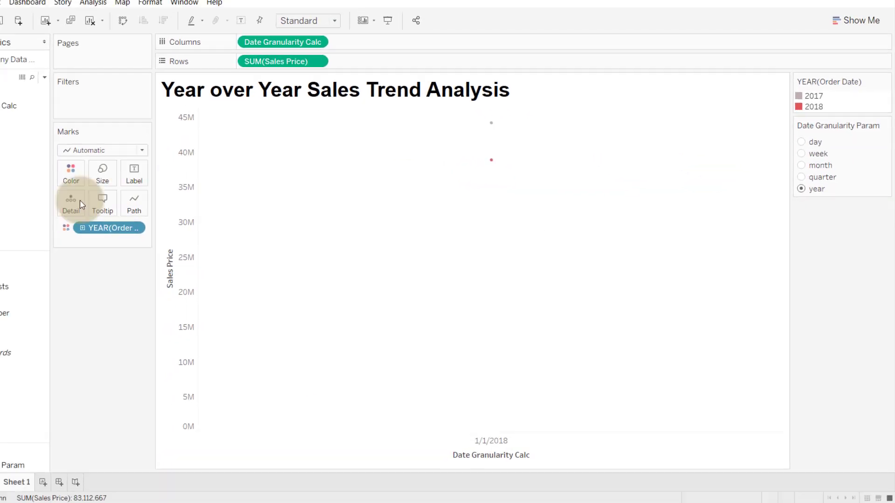
pyautogui.moveTo(29, 328); pyautogui.dragTo(191, 174)
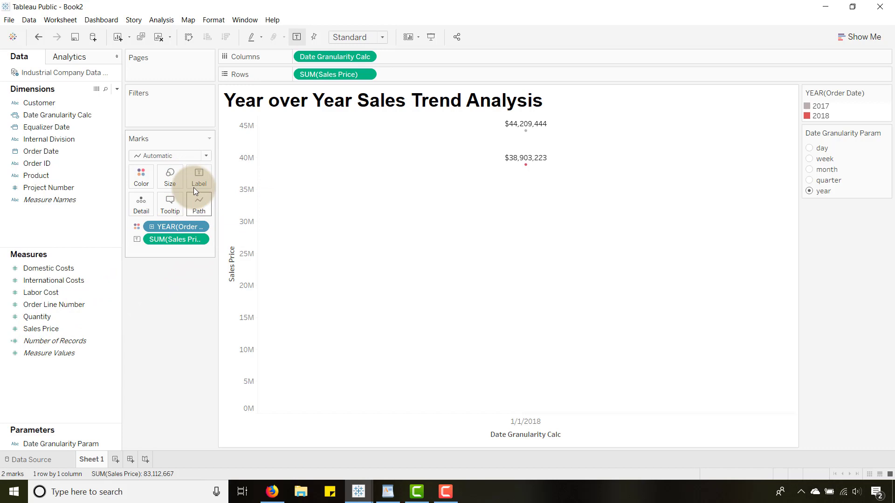
pyautogui.click(196, 179)
pyautogui.click(225, 296)
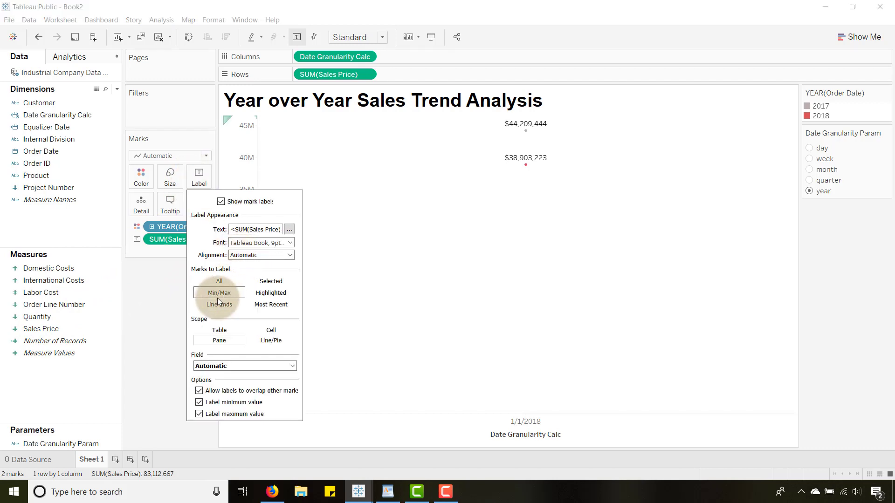
pyautogui.click(166, 346)
pyautogui.click(765, 245)
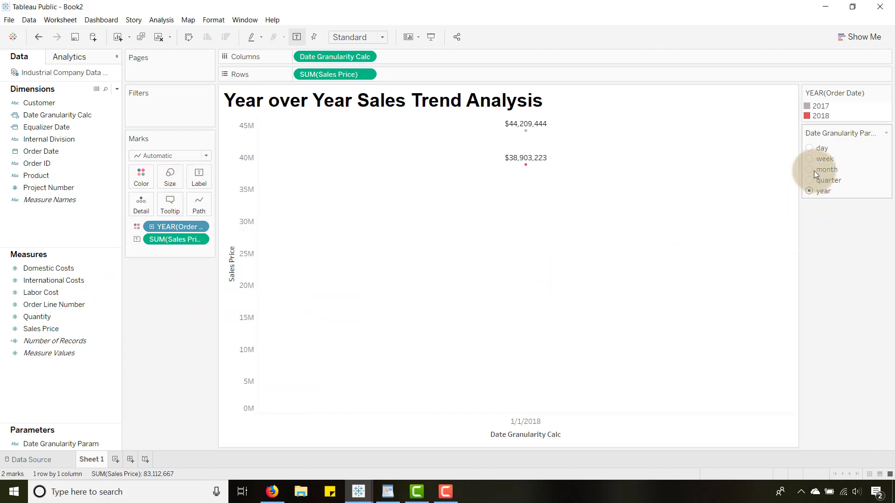
pyautogui.click(809, 147)
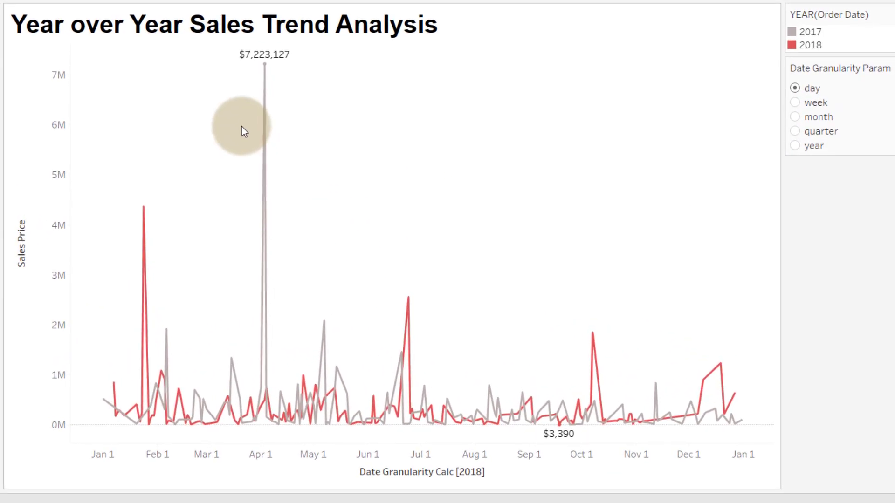
pyautogui.moveTo(345, 90)
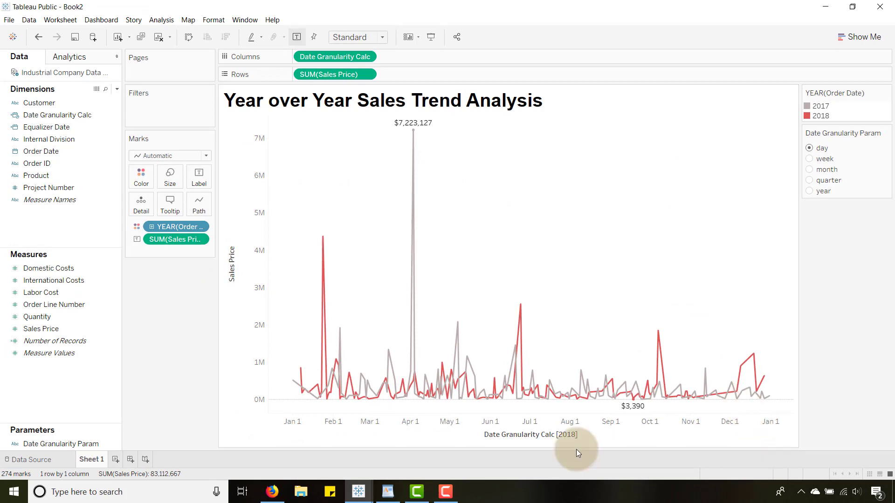
# - Format the Date Granularity Calc axis dates in the 'March 2001' month-year style
pyautogui.rightClick(464, 423)
pyautogui.click(494, 386)
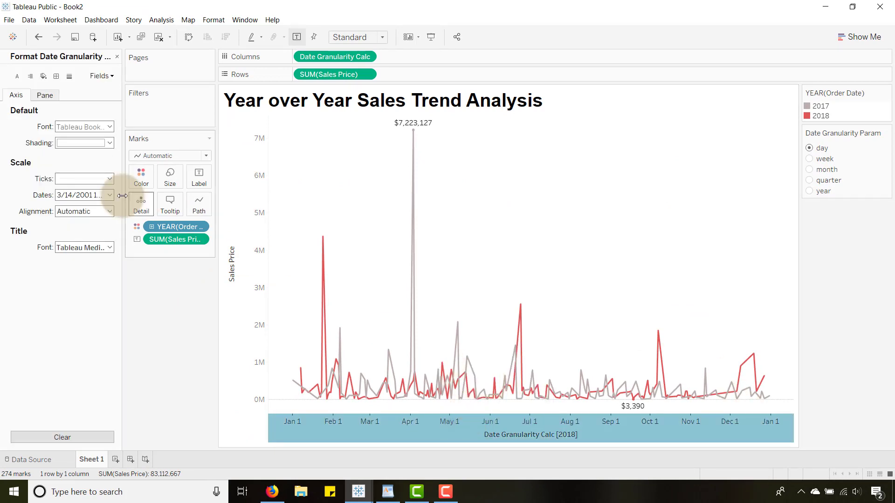
pyautogui.click(109, 195)
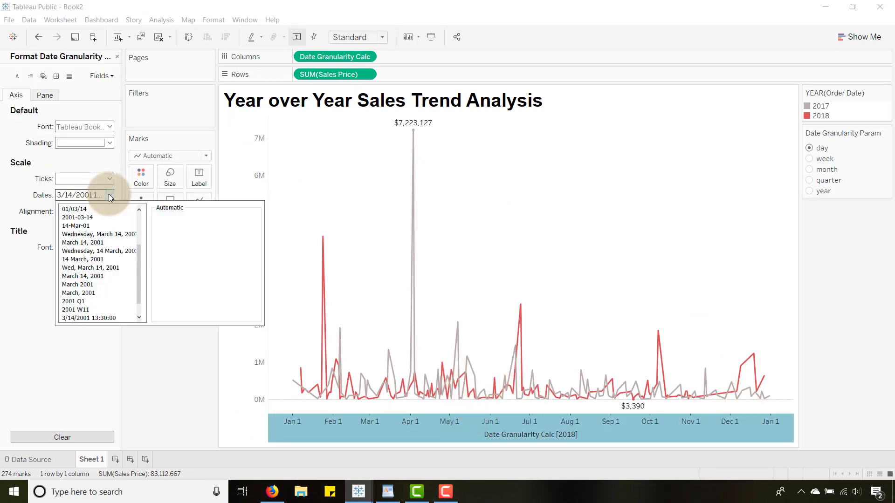
pyautogui.click(84, 285)
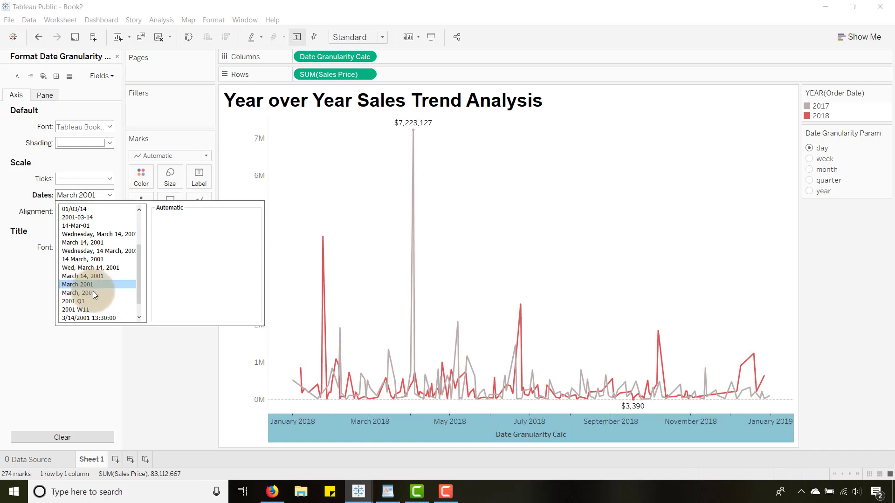
pyautogui.click(206, 366)
pyautogui.click(190, 374)
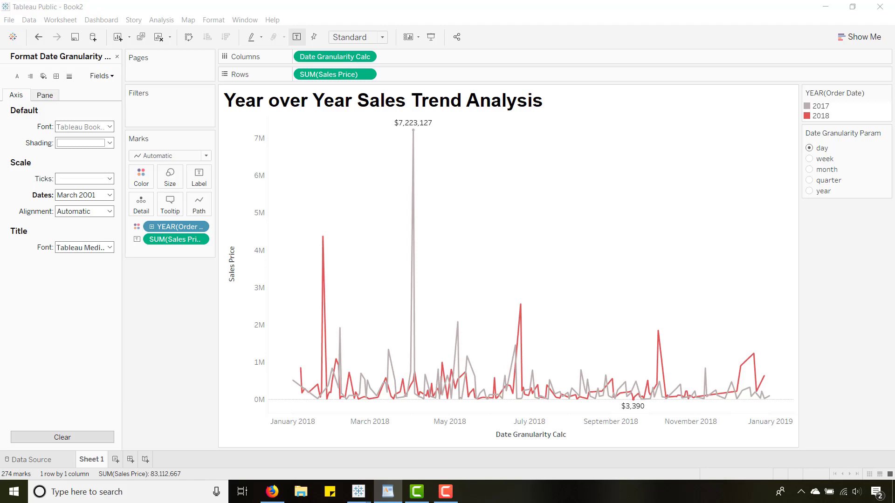
pyautogui.click(105, 197)
pyautogui.click(116, 58)
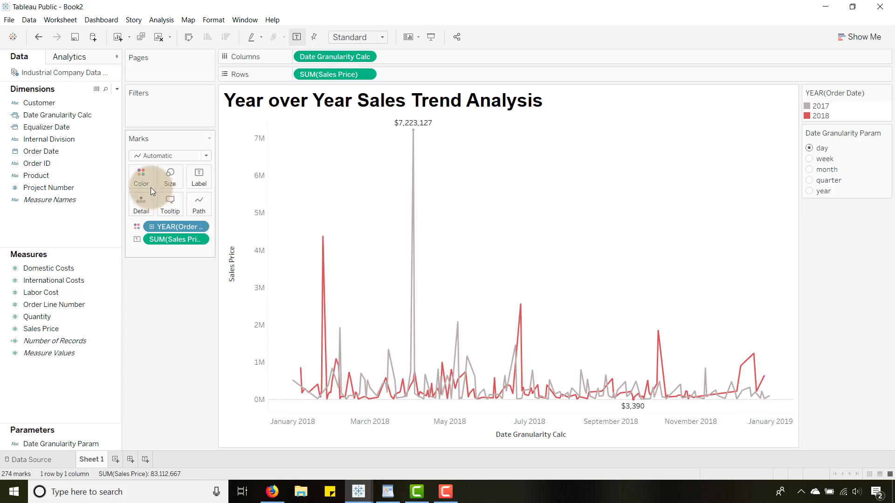
# - Add an Equalizer Date range filter covering 1/1/2018 to 12/31/2018
pyautogui.click(72, 127)
pyautogui.moveTo(45, 126); pyautogui.dragTo(155, 105)
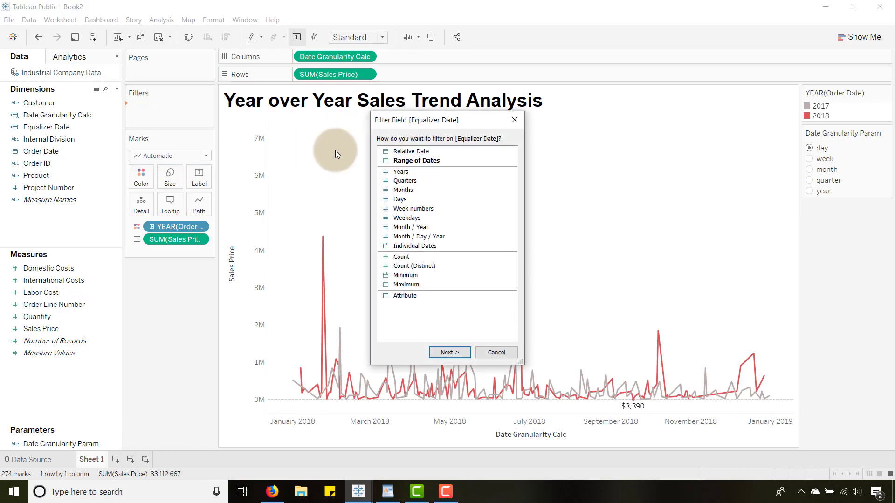
pyautogui.doubleClick(415, 162)
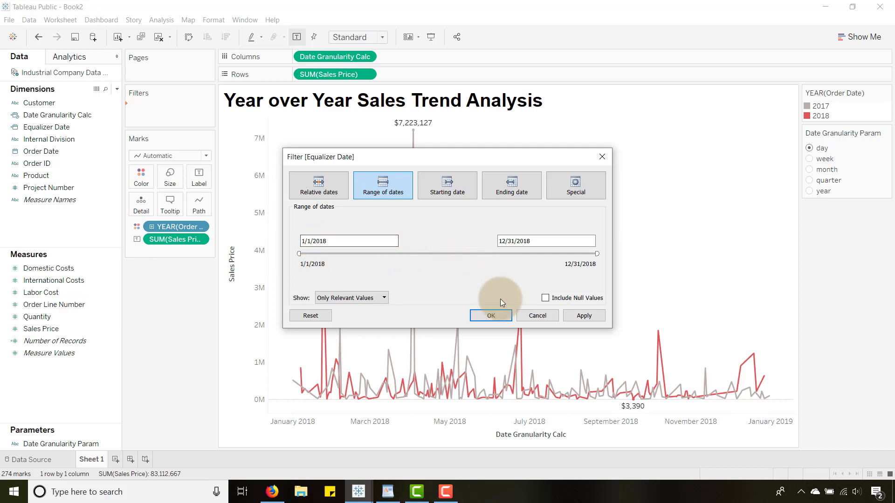
pyautogui.click(491, 315)
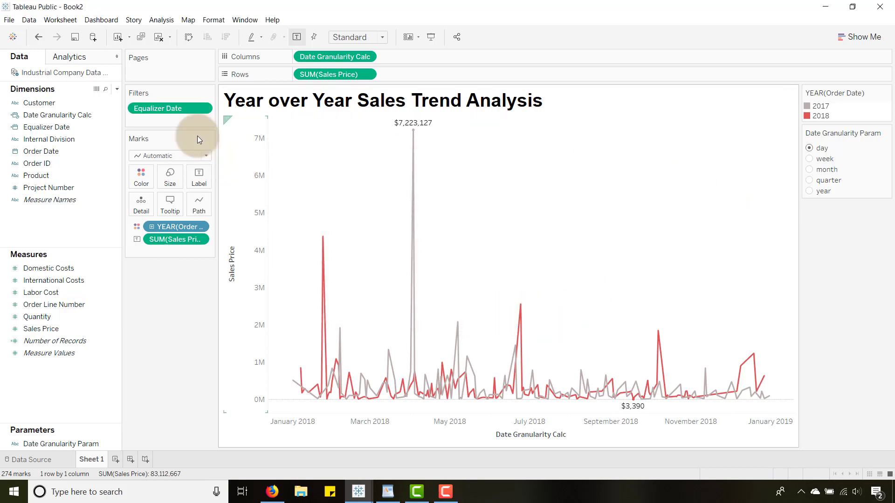
# - Show the date range slider, test it and weekly/monthly granularity, then reset the start to 1/1/2018
pyautogui.rightClick(149, 108)
pyautogui.click(172, 131)
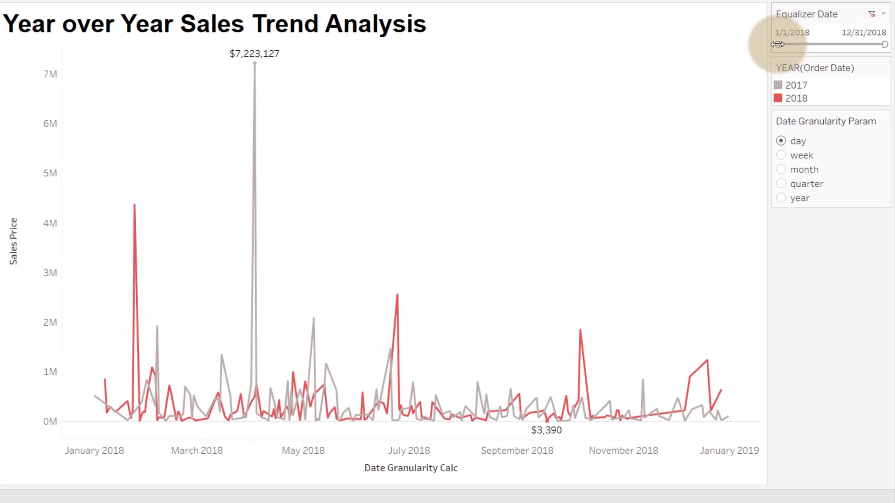
pyautogui.moveTo(778, 44); pyautogui.dragTo(839, 45)
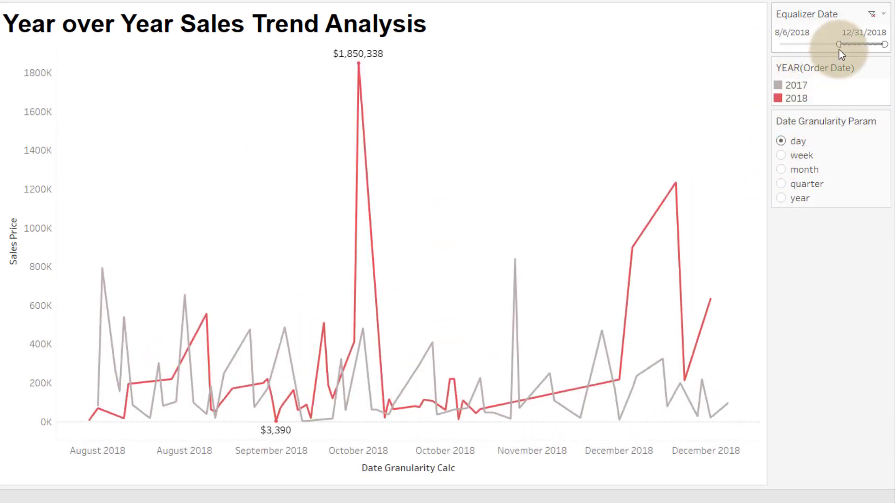
pyautogui.moveTo(840, 45); pyautogui.dragTo(865, 45)
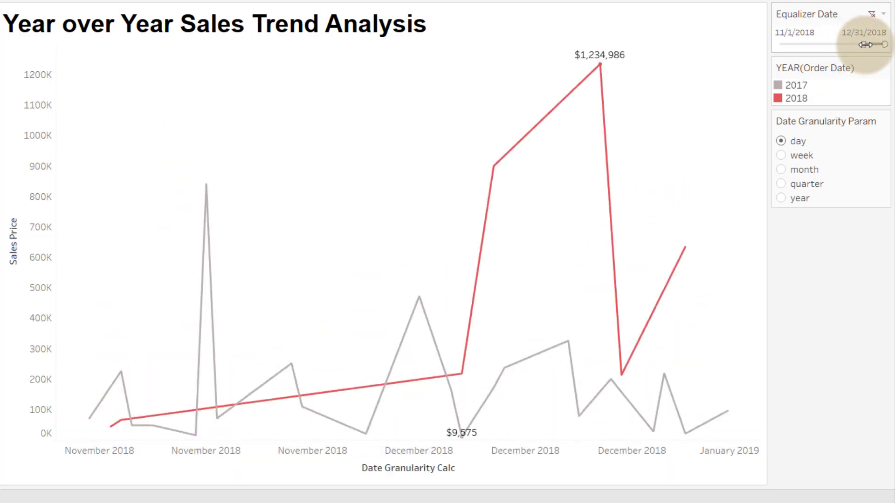
pyautogui.click(784, 155)
pyautogui.click(781, 169)
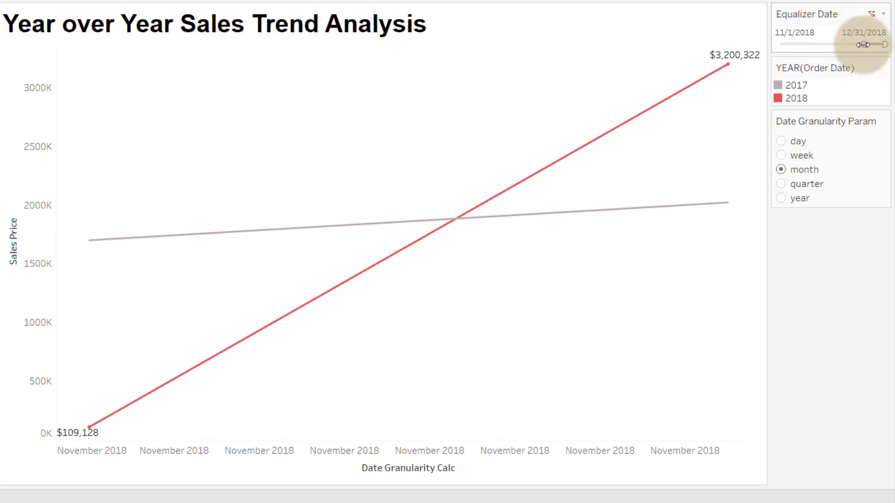
pyautogui.moveTo(863, 45); pyautogui.dragTo(777, 44)
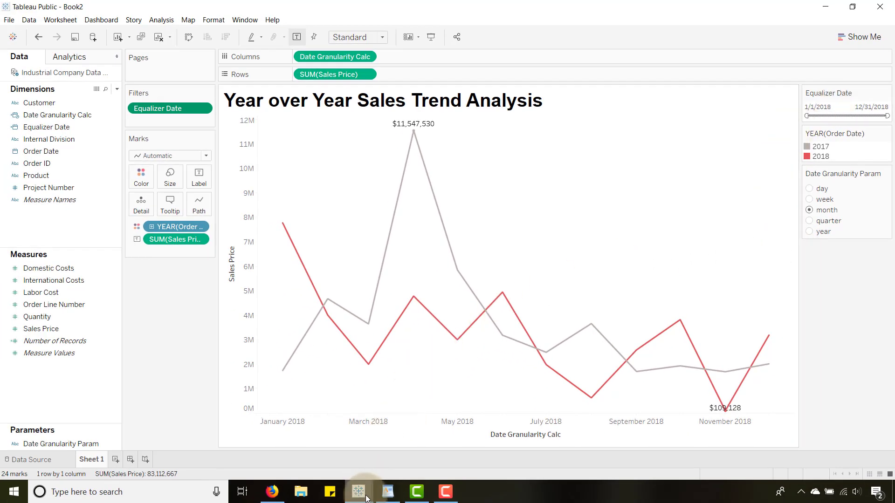
# - Present the Year Over Year Analysis dashboard in full-screen Presentation Mode
pyautogui.moveTo(366, 498)
pyautogui.click(314, 452)
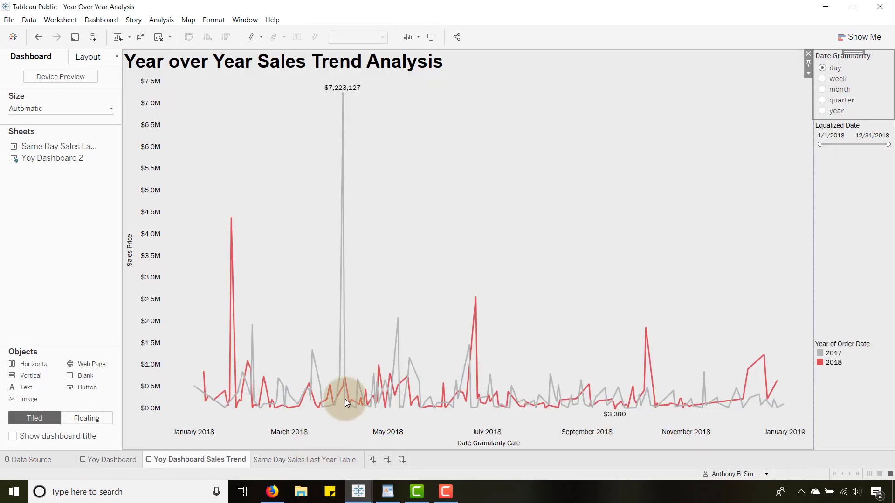
pyautogui.click(431, 37)
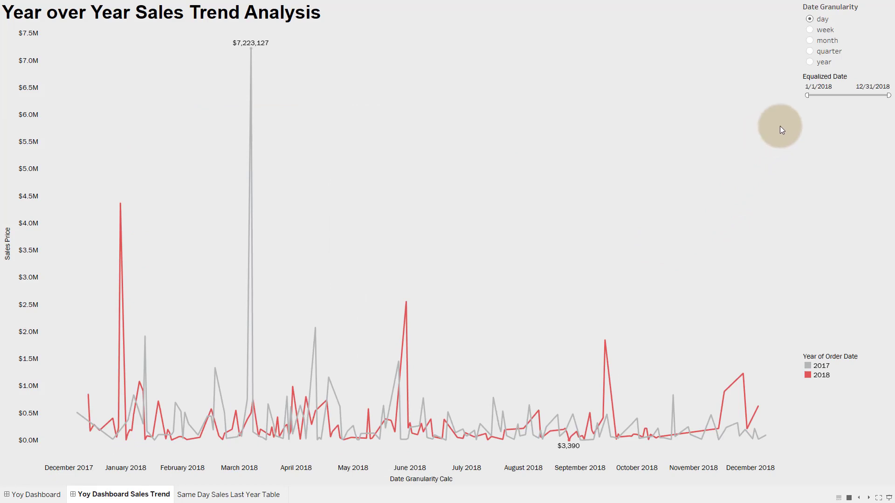
# - Cycle through monthly, quarterly, yearly and daily granularity, then start the Equalized Date range at 7/8/2018
pyautogui.click(810, 41)
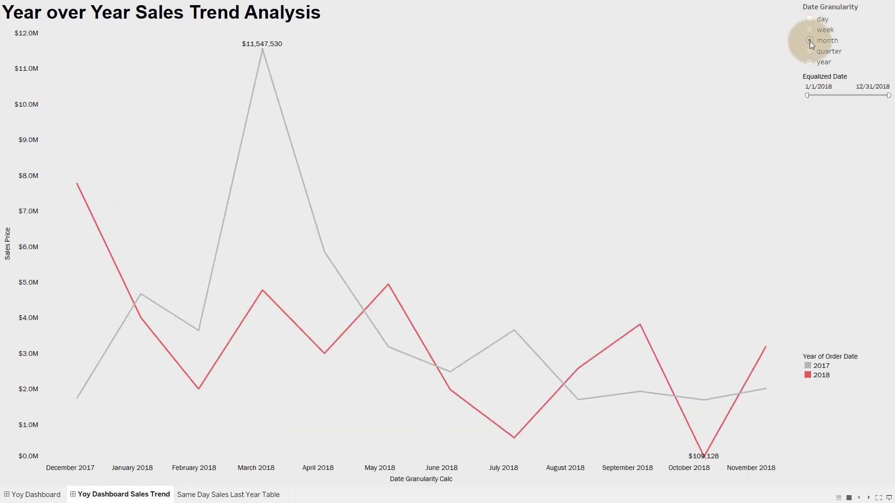
pyautogui.click(810, 51)
pyautogui.click(811, 61)
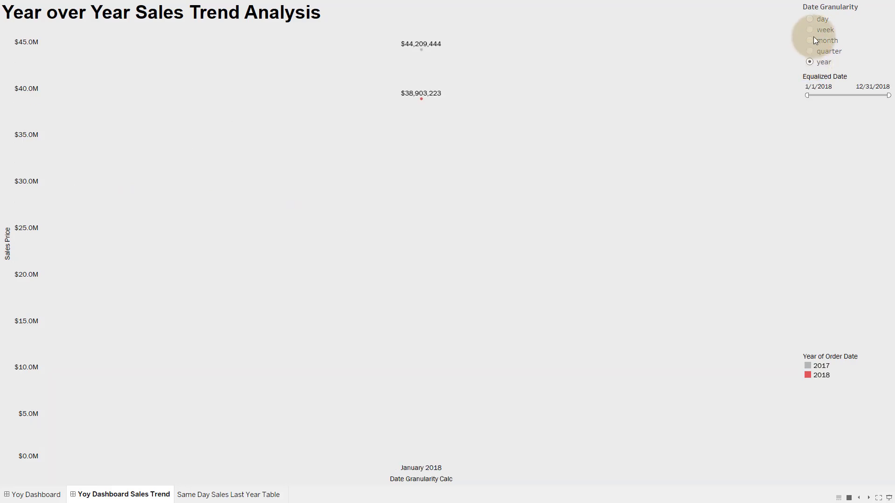
pyautogui.click(810, 20)
pyautogui.moveTo(807, 95); pyautogui.dragTo(847, 95)
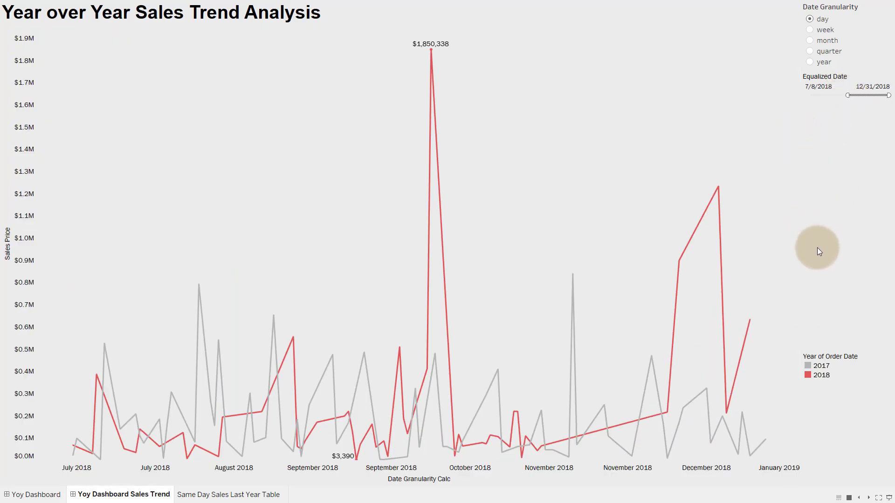